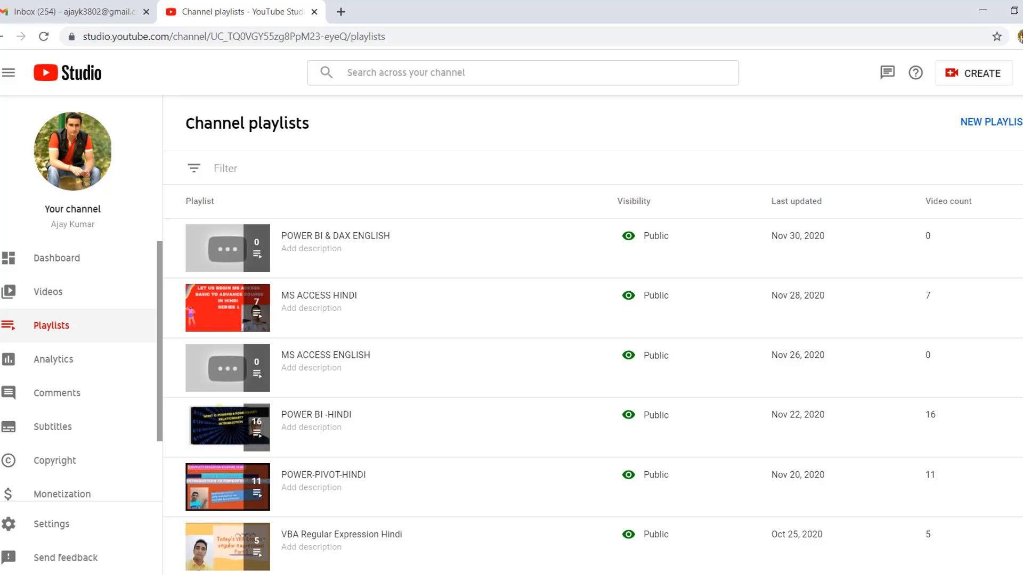
Switch to the DAX_Chapter15 report in Power BI Desktop.
{"action": "mouse_move", "coordinate": [638, 574]}
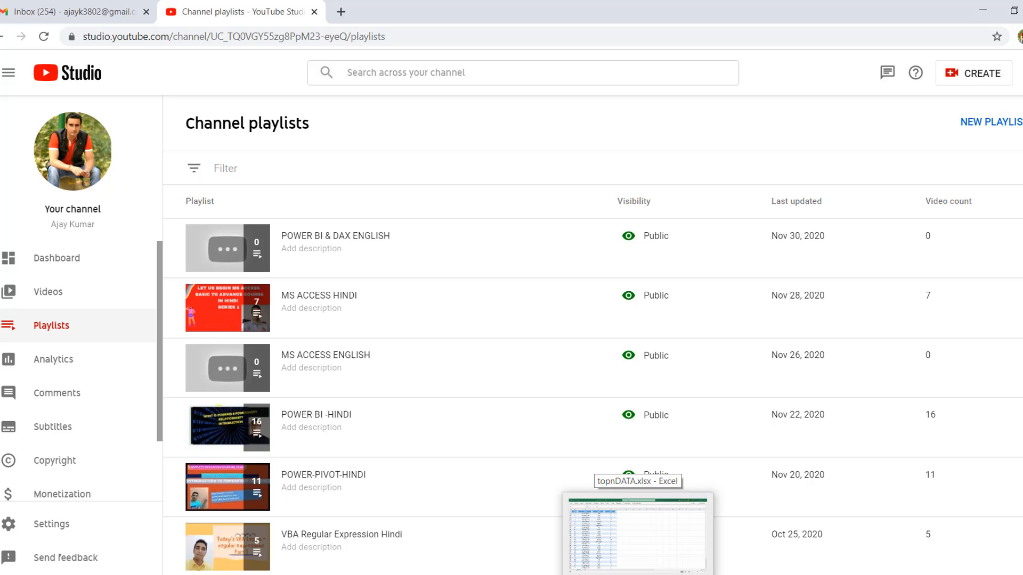
{"action": "mouse_move", "coordinate": [771, 574]}
{"action": "left_click", "coordinate": [771, 549]}
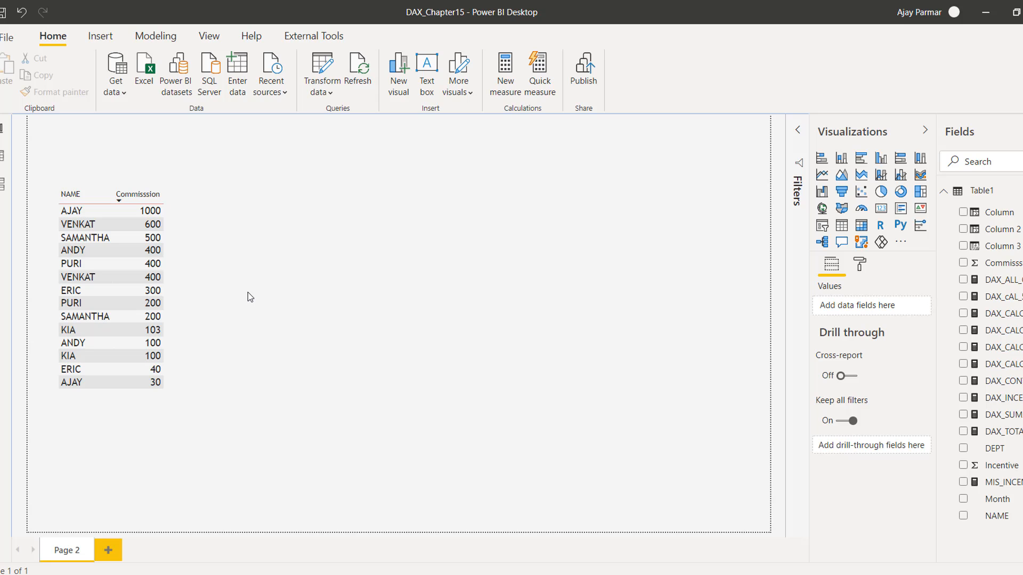
Format the Commisssion column of Table1 as currency using $ English (United States).
{"action": "left_click", "coordinate": [216, 274]}
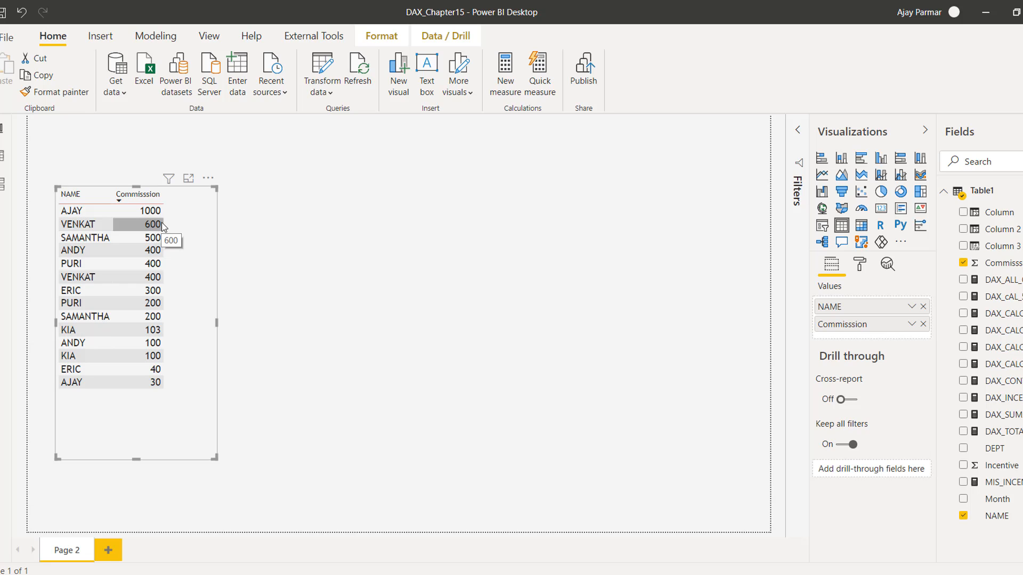
{"action": "left_click", "coordinate": [1018, 264]}
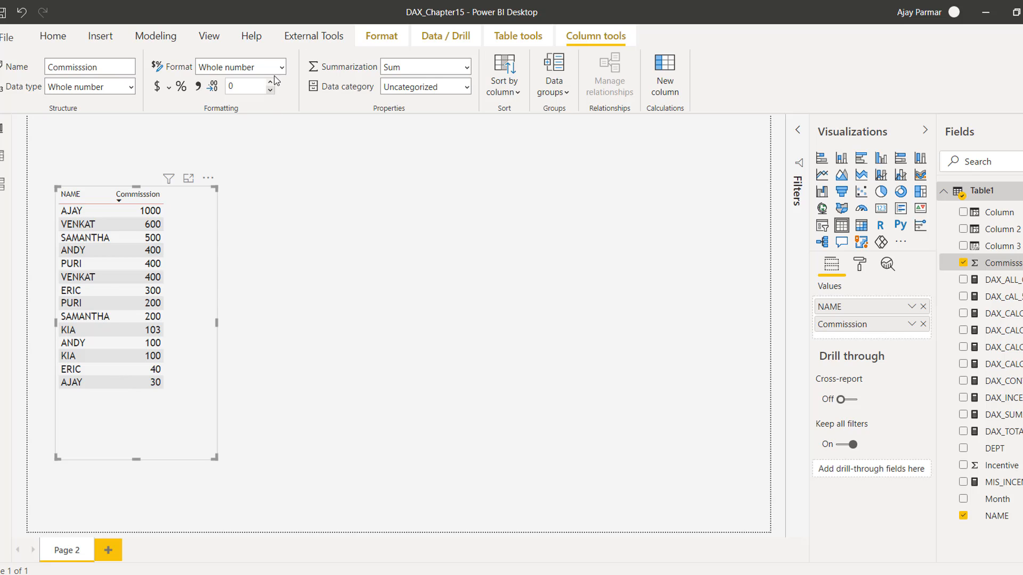
{"action": "left_click", "coordinate": [170, 90]}
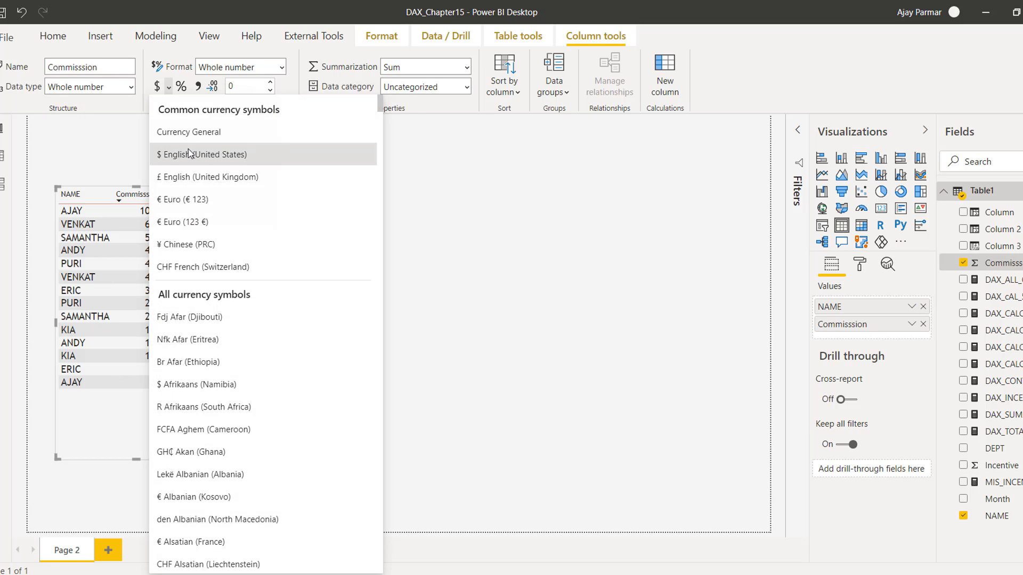
{"action": "left_click", "coordinate": [188, 151]}
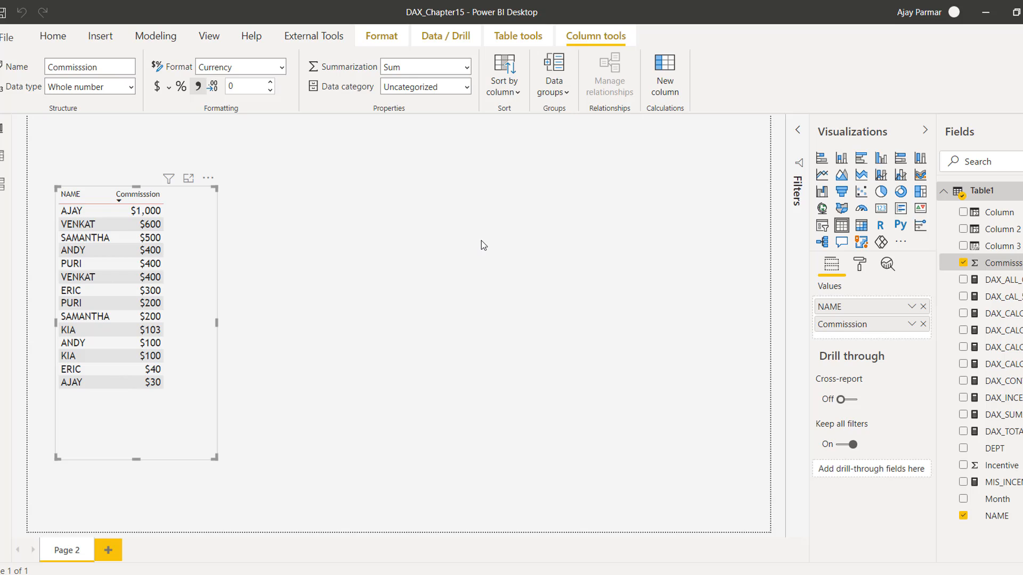
Insert a text box on the report page with the text "TOPN".
{"action": "left_click", "coordinate": [99, 36]}
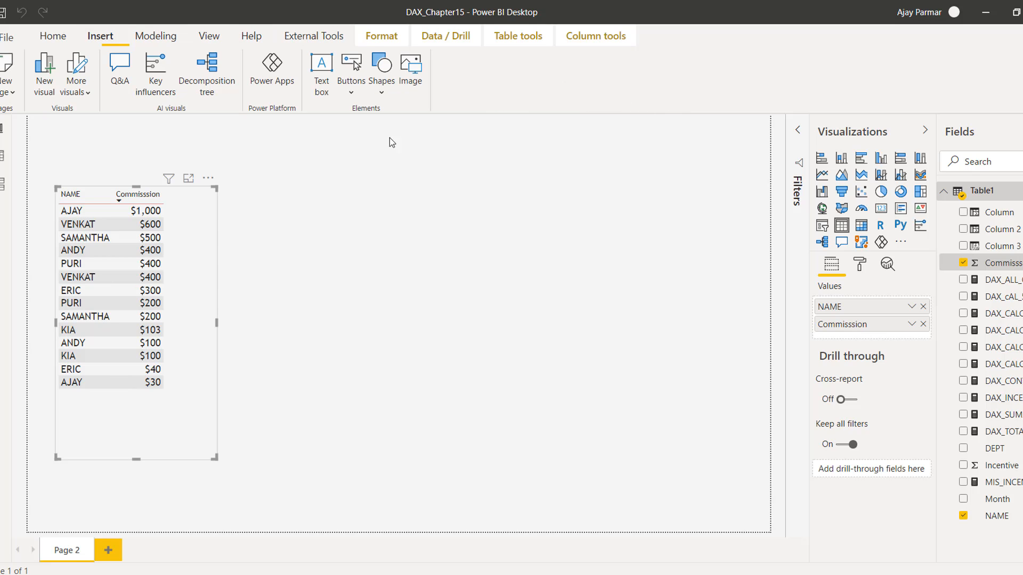
{"action": "left_click", "coordinate": [323, 77]}
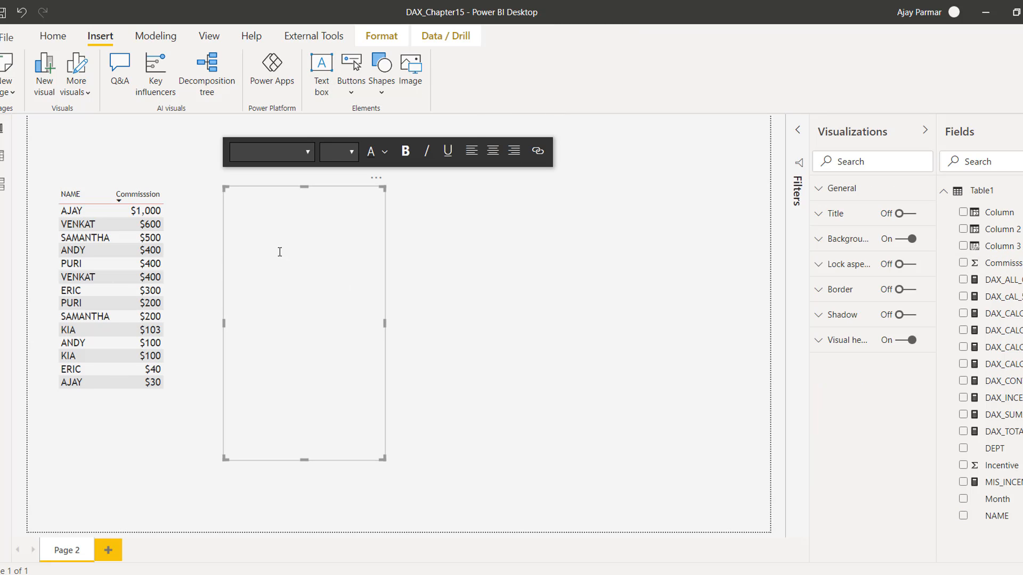
{"action": "type", "text": "TON"}
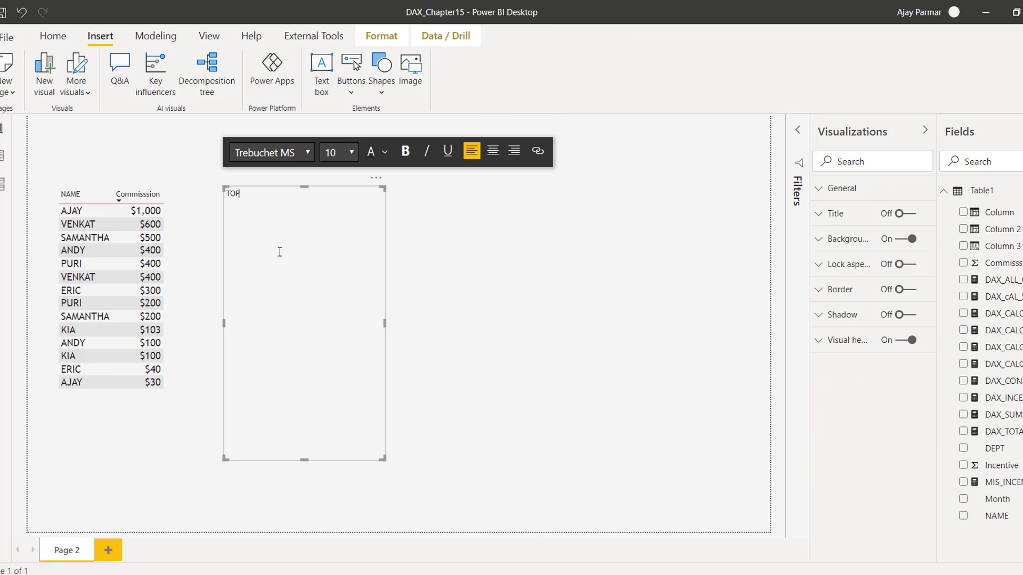
{"action": "type", "text": "N"}
Set the font size of the whole TOPN text to 18.
{"action": "key", "text": "ctrl+a"}
{"action": "left_click", "coordinate": [353, 153]}
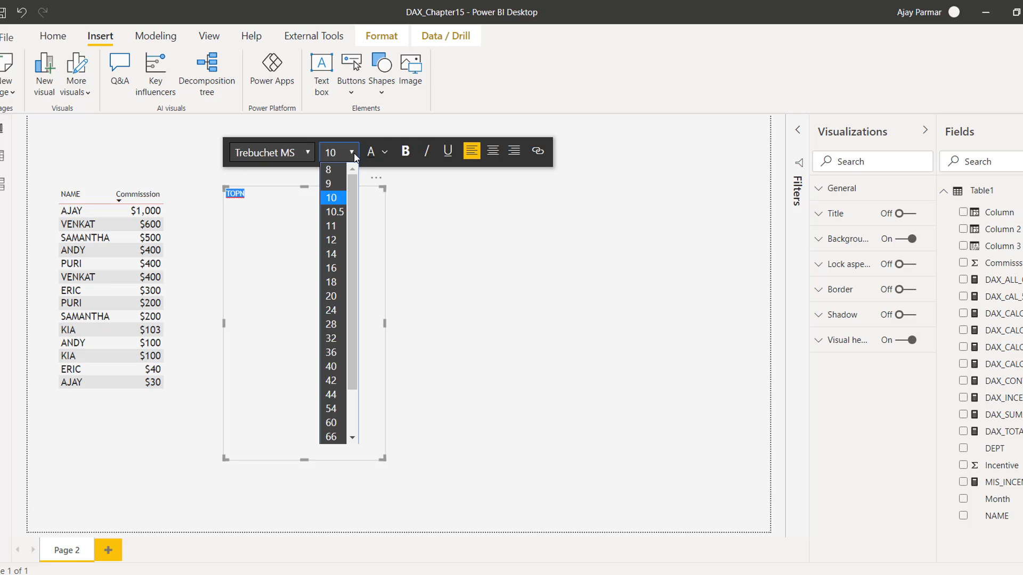
{"action": "left_click", "coordinate": [331, 240]}
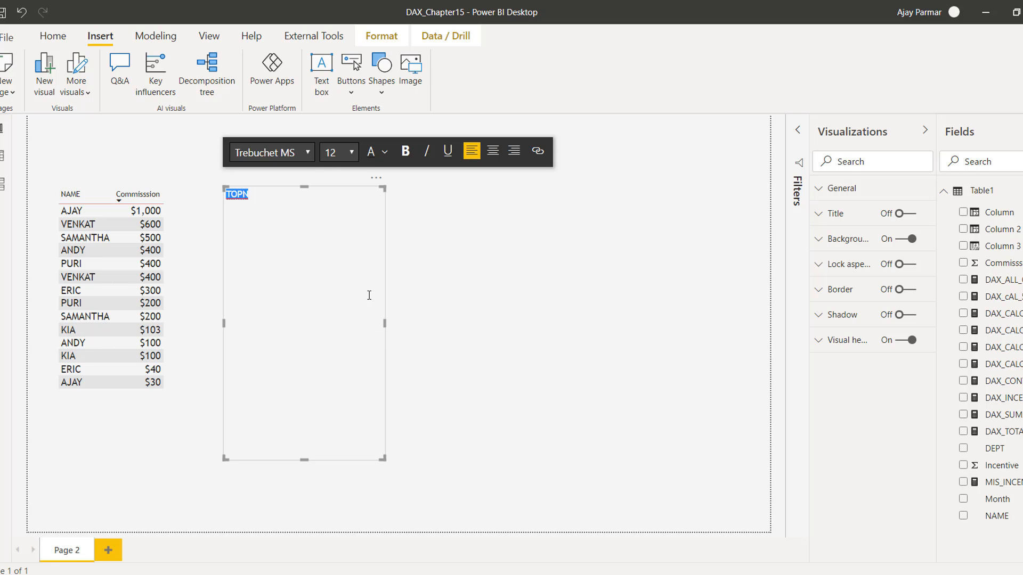
{"action": "left_click", "coordinate": [354, 154]}
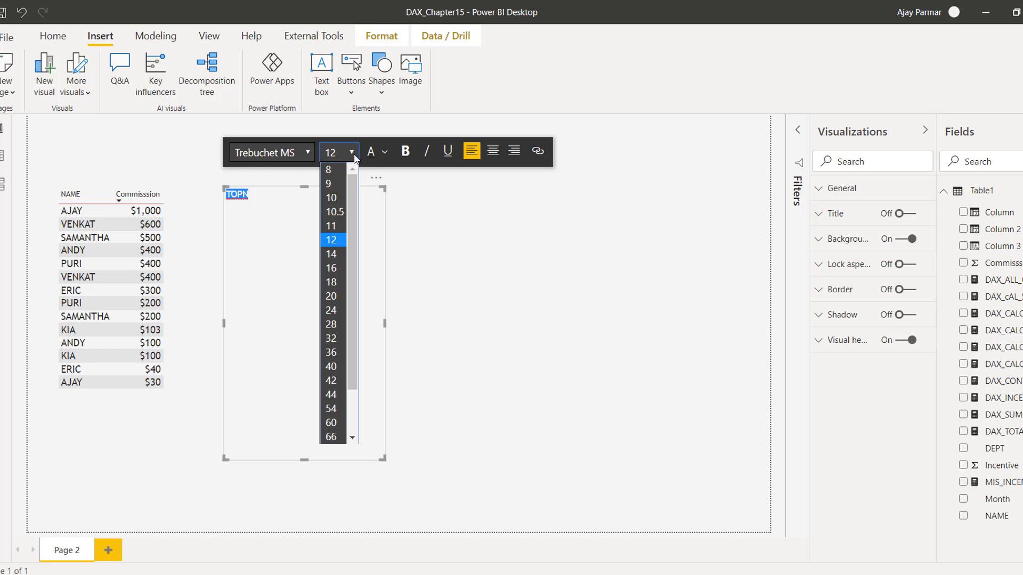
{"action": "left_click", "coordinate": [340, 279]}
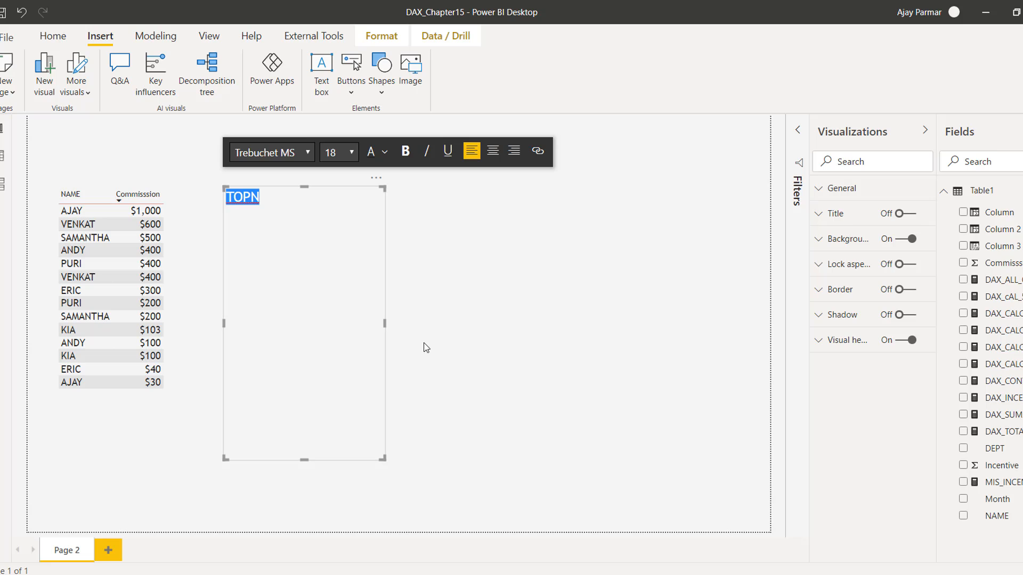
Shrink the TOPN text box to the height of one line and move it above the table as a heading.
{"action": "left_click", "coordinate": [336, 466]}
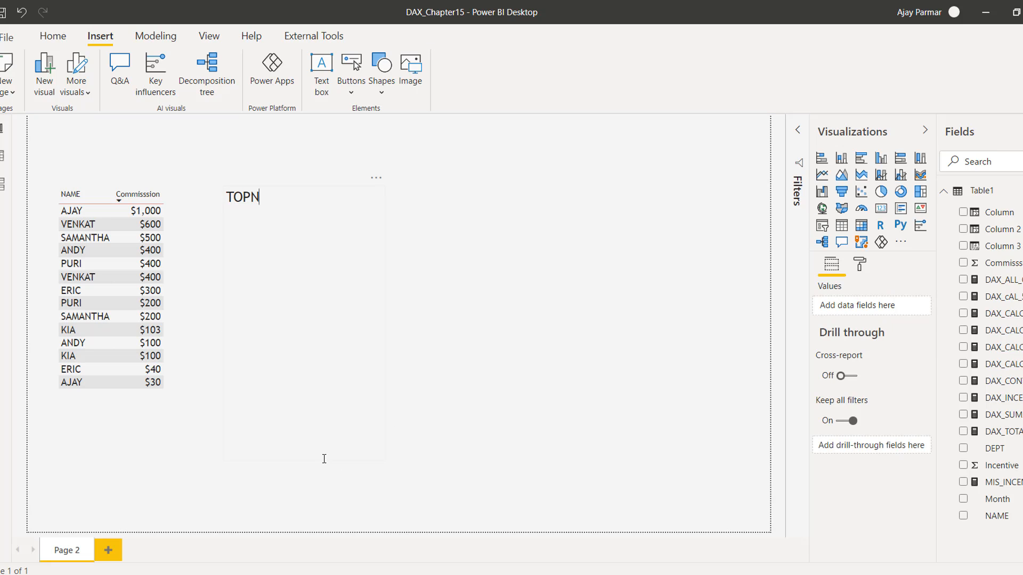
{"action": "left_click", "coordinate": [320, 458]}
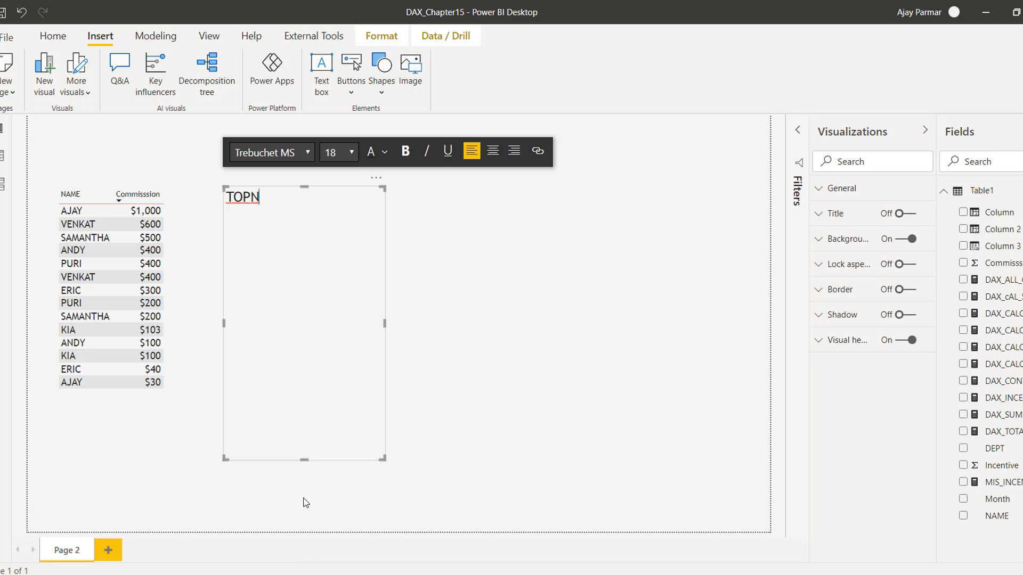
{"action": "left_click_drag", "start_coordinate": [305, 459], "coordinate": [326, 217]}
{"action": "left_click_drag", "start_coordinate": [373, 177], "coordinate": [359, 130]}
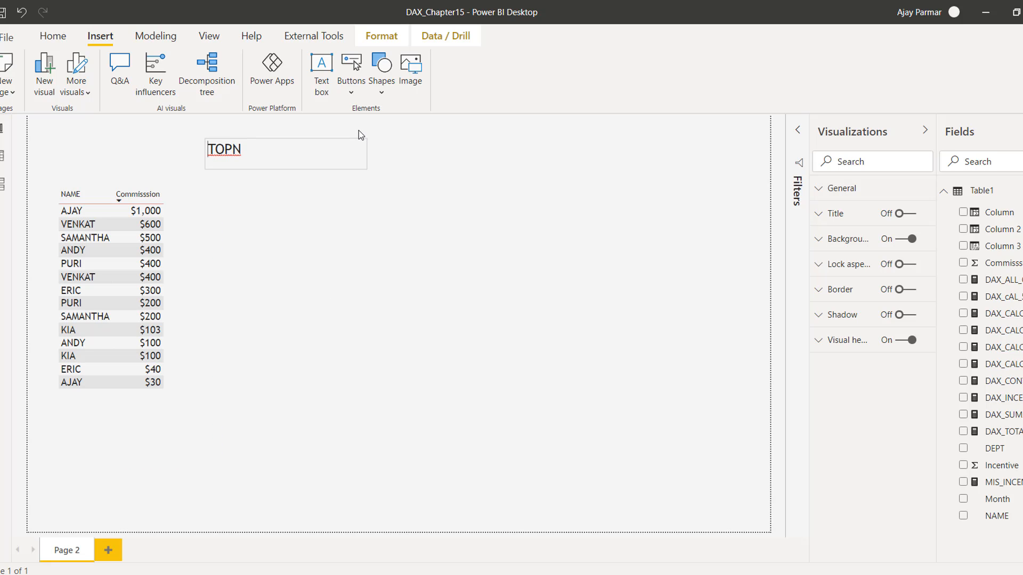
{"action": "left_click", "coordinate": [305, 274]}
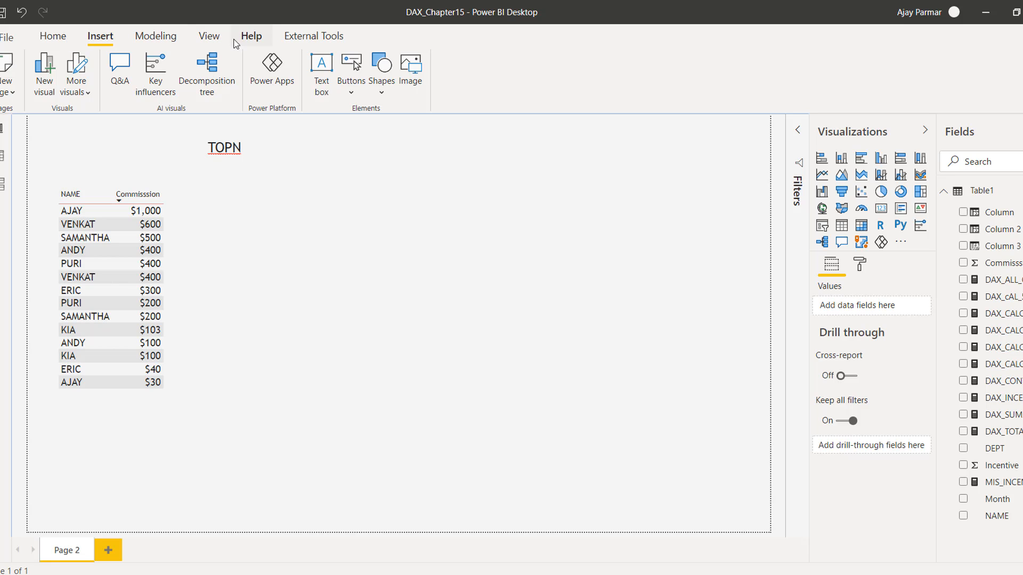
Customize the current theme so that visuals have a border, reviewing its text settings on the way, and apply it.
{"action": "left_click", "coordinate": [209, 37]}
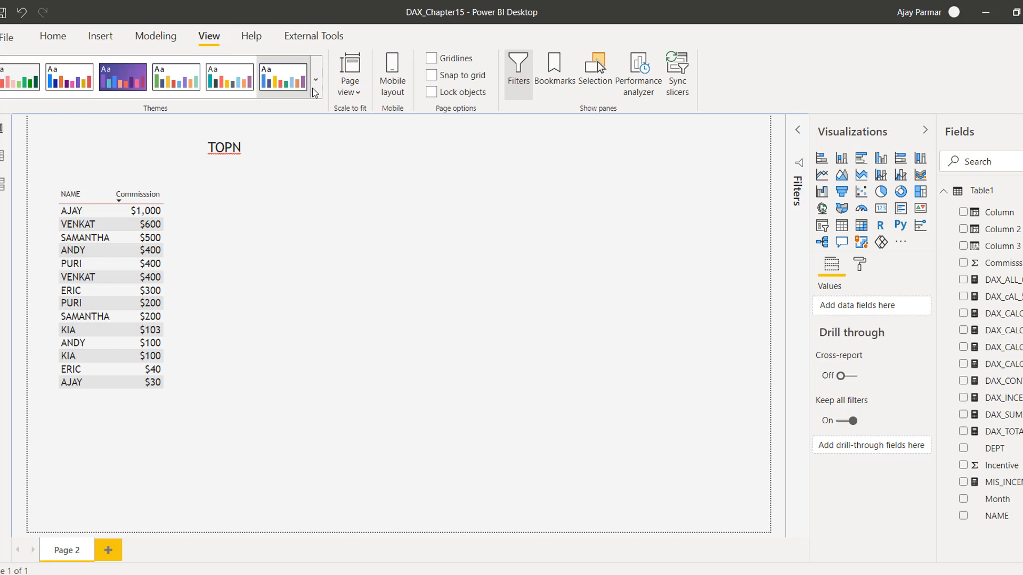
{"action": "left_click", "coordinate": [317, 85]}
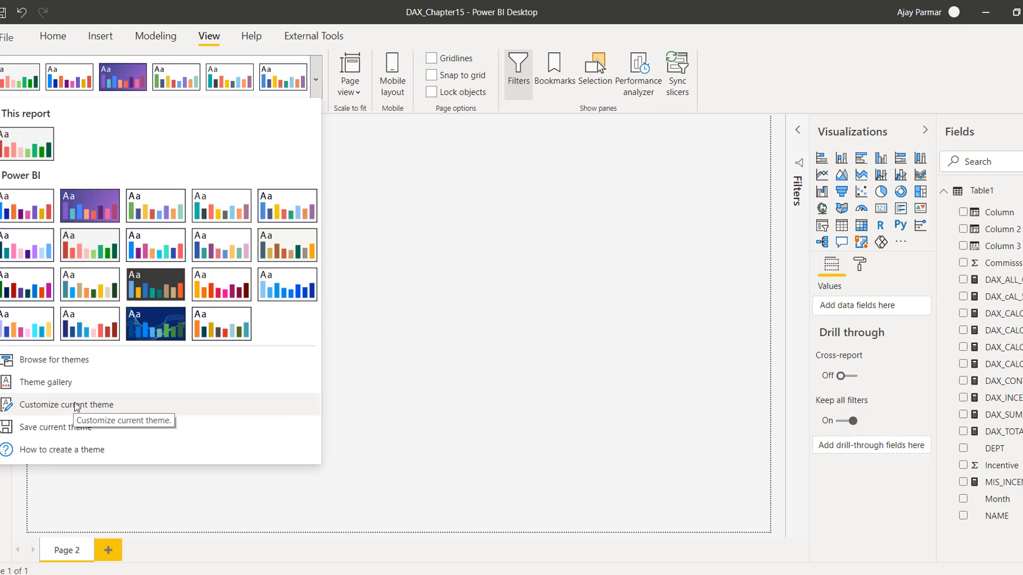
{"action": "left_click", "coordinate": [101, 406]}
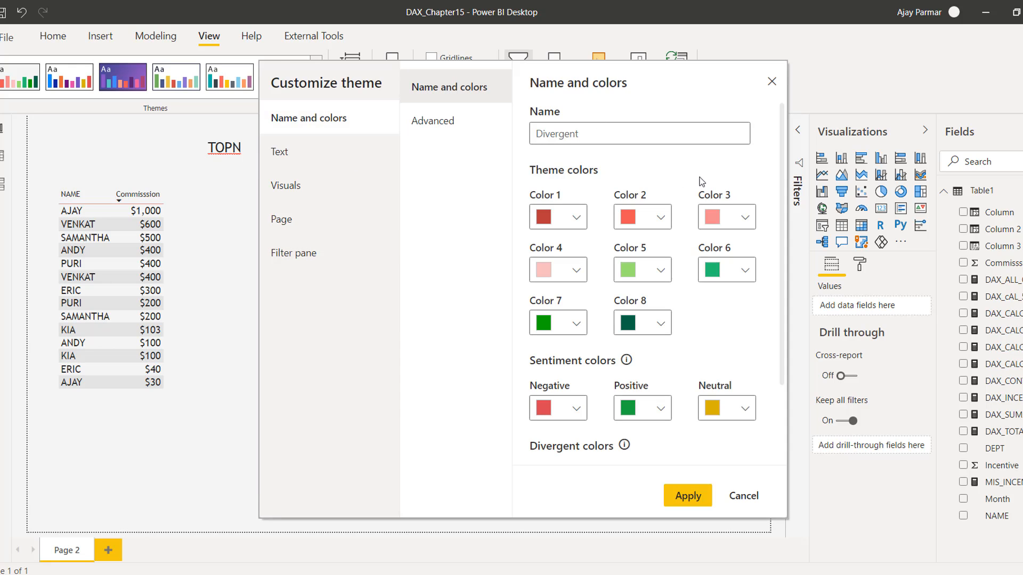
{"action": "left_click", "coordinate": [304, 161]}
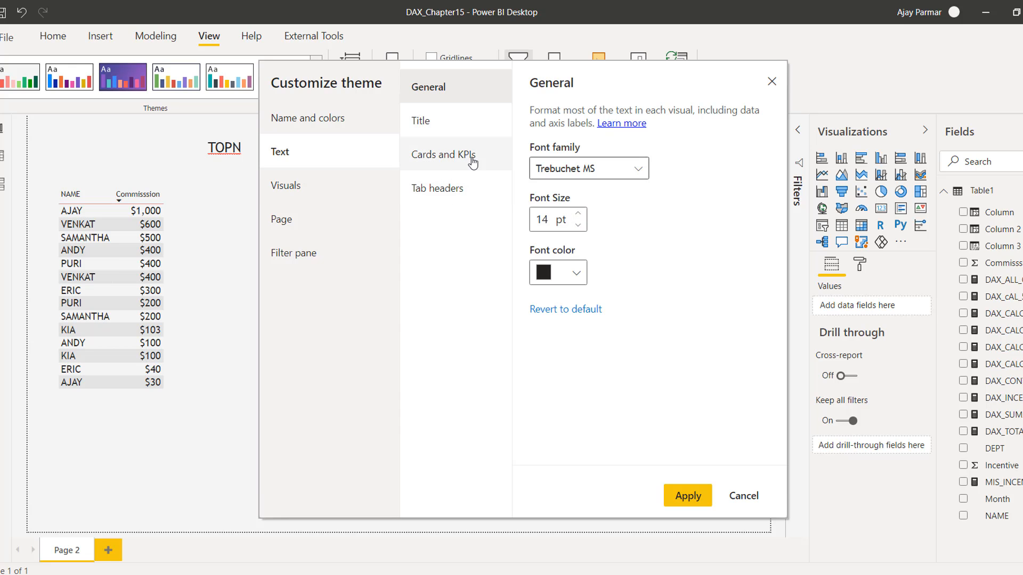
{"action": "left_click", "coordinate": [446, 164]}
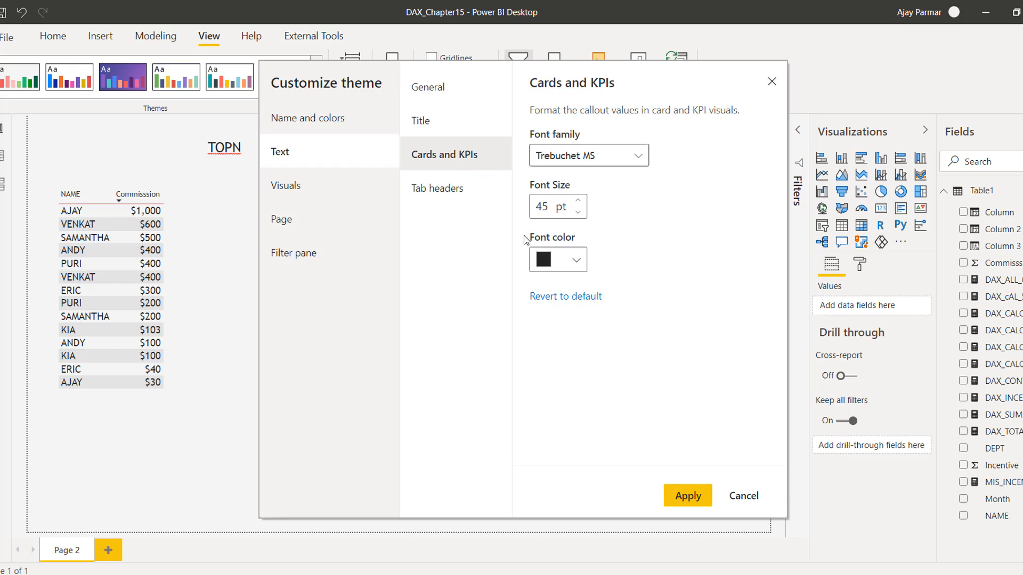
{"action": "left_click", "coordinate": [313, 197]}
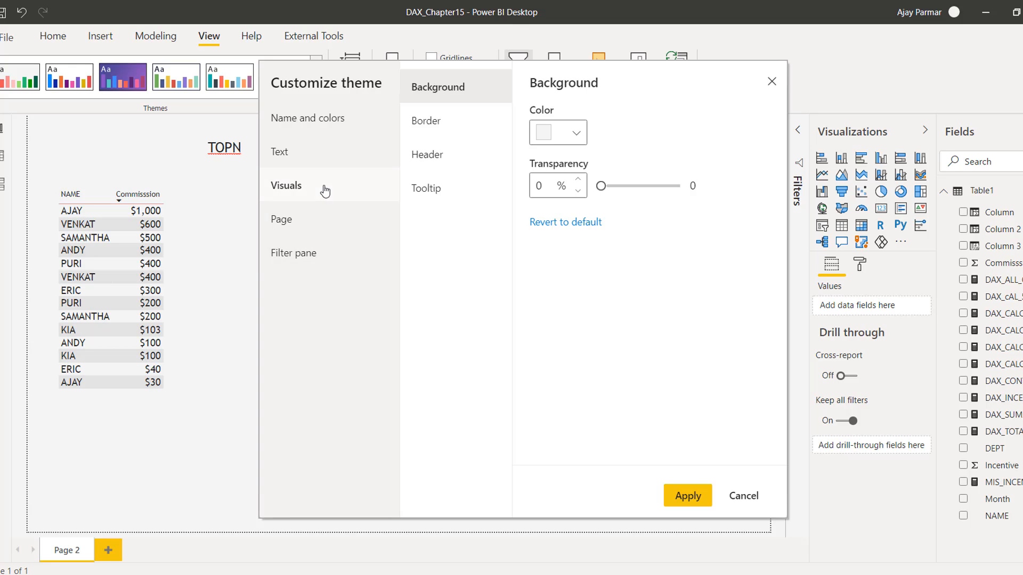
{"action": "left_click", "coordinate": [458, 125]}
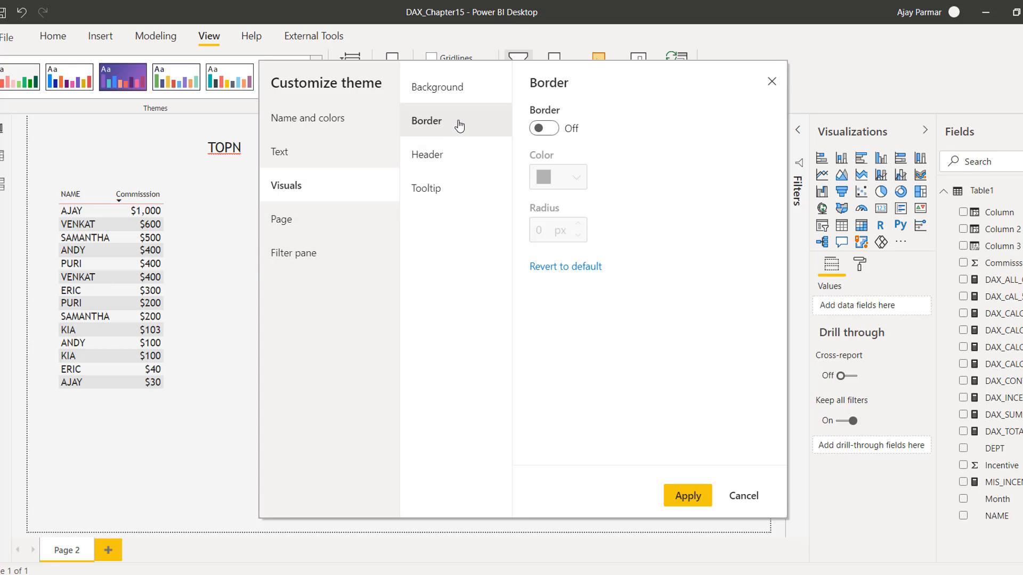
{"action": "left_click", "coordinate": [548, 128]}
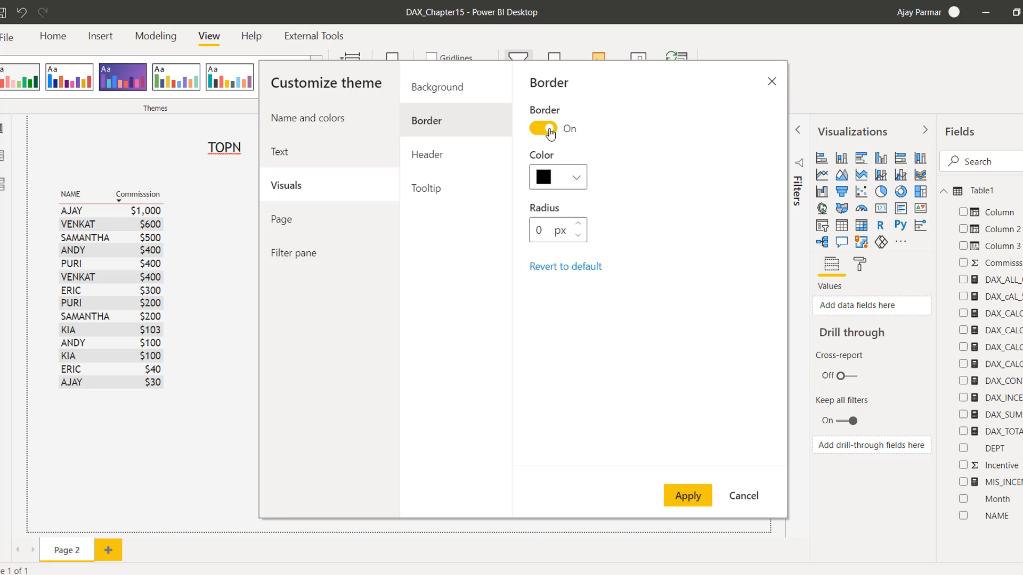
{"action": "left_click", "coordinate": [686, 495]}
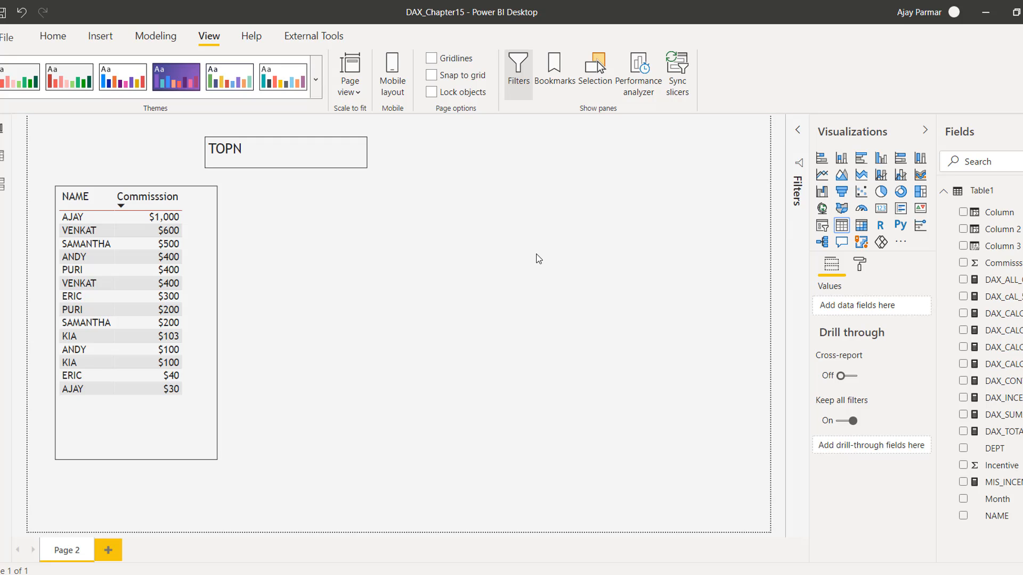
Add a second table visual containing only the Commisssion field and remove that visual from the page.
{"action": "left_click", "coordinate": [842, 227]}
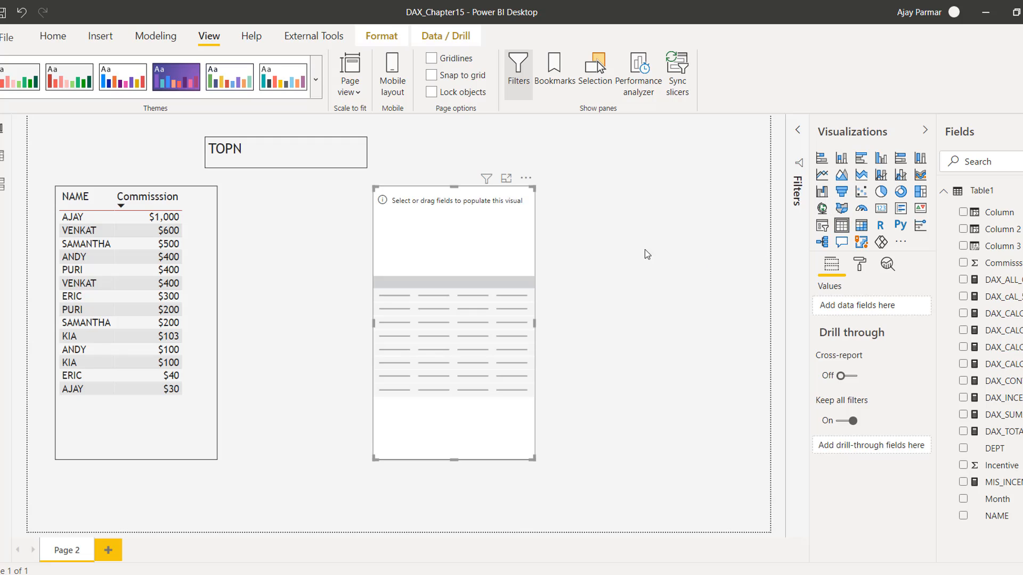
{"action": "left_click", "coordinate": [612, 314]}
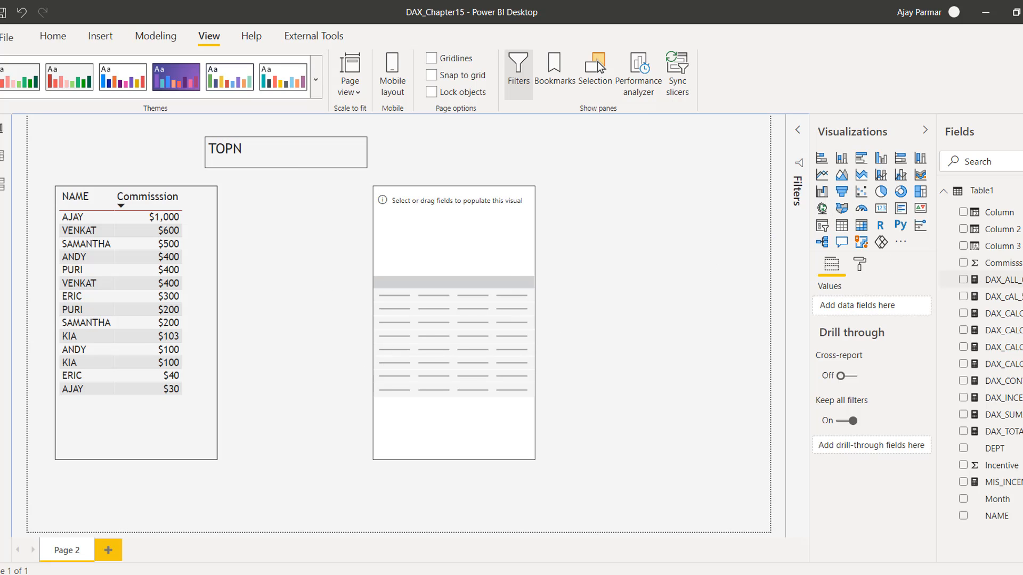
{"action": "left_click_drag", "start_coordinate": [1003, 263], "coordinate": [476, 325]}
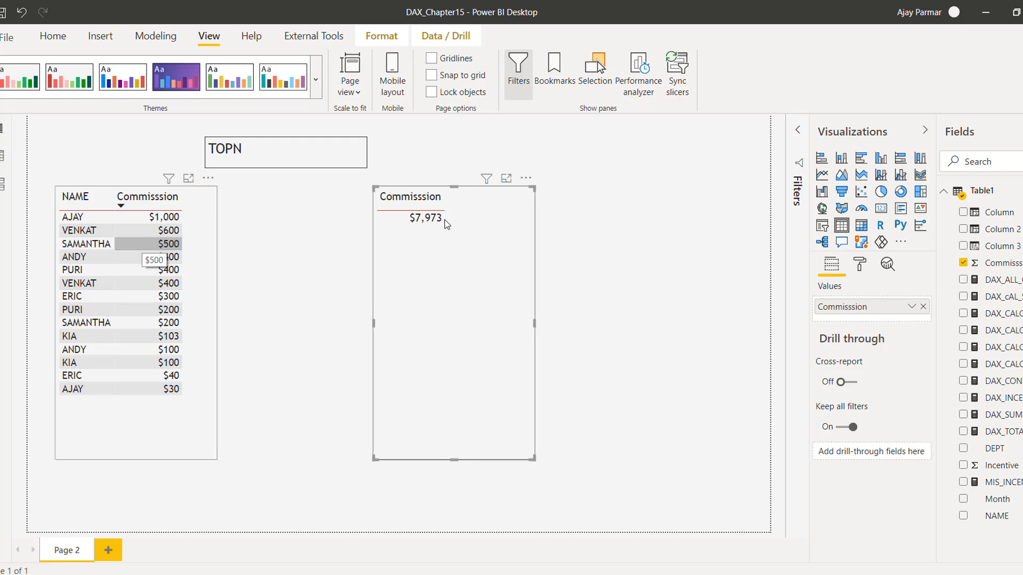
{"action": "left_click", "coordinate": [526, 180]}
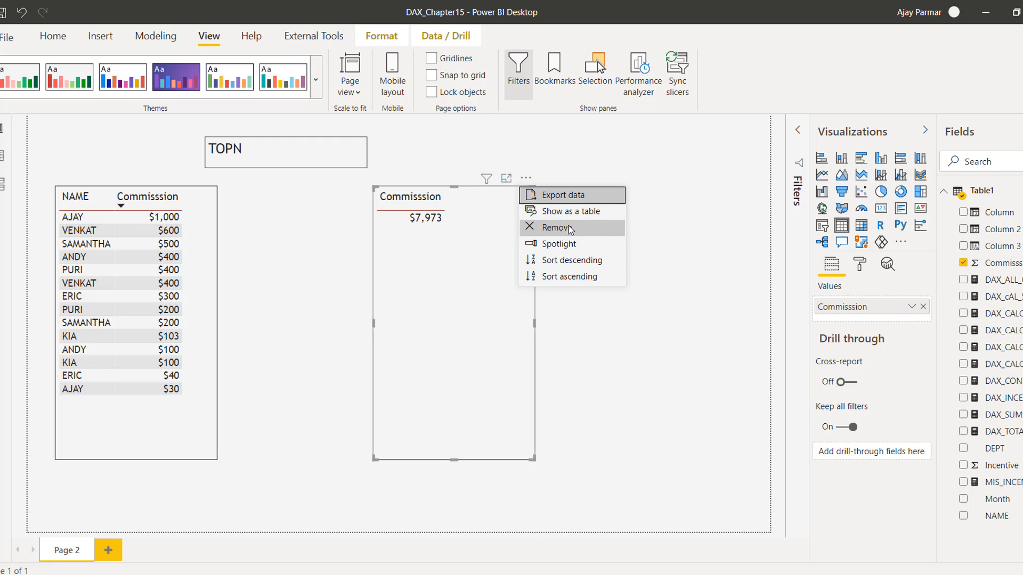
{"action": "left_click", "coordinate": [555, 228]}
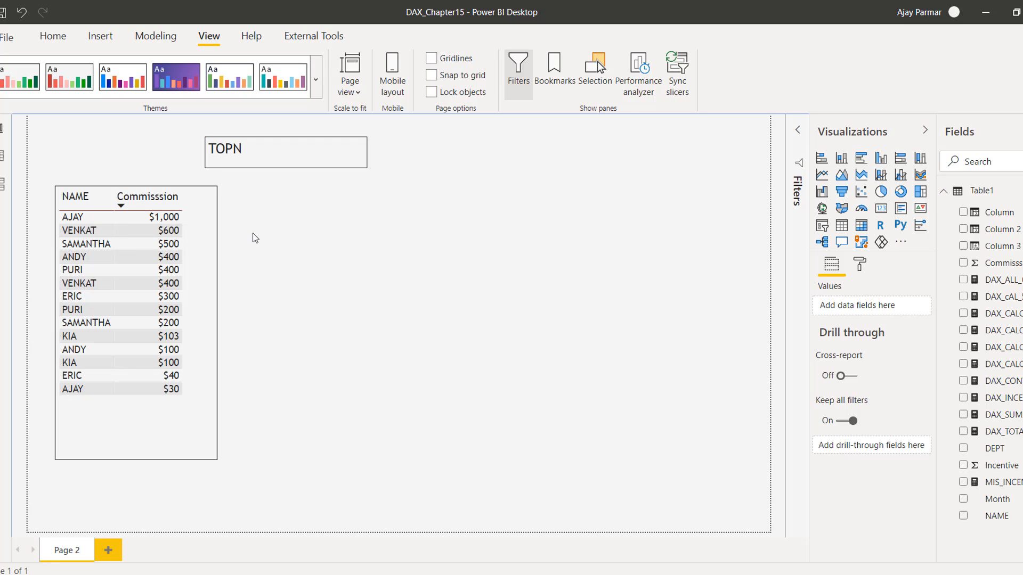
Extend the TOPN heading with "- TOP 2 COMMISSION TOTAL -" followed by the employee's name.
{"action": "left_click", "coordinate": [53, 36]}
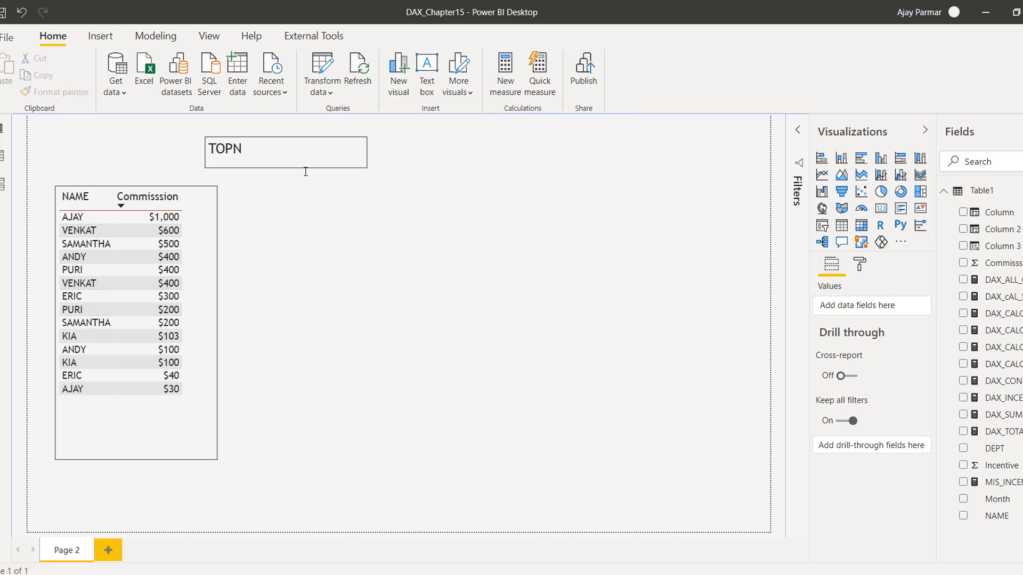
{"action": "left_click", "coordinate": [272, 144]}
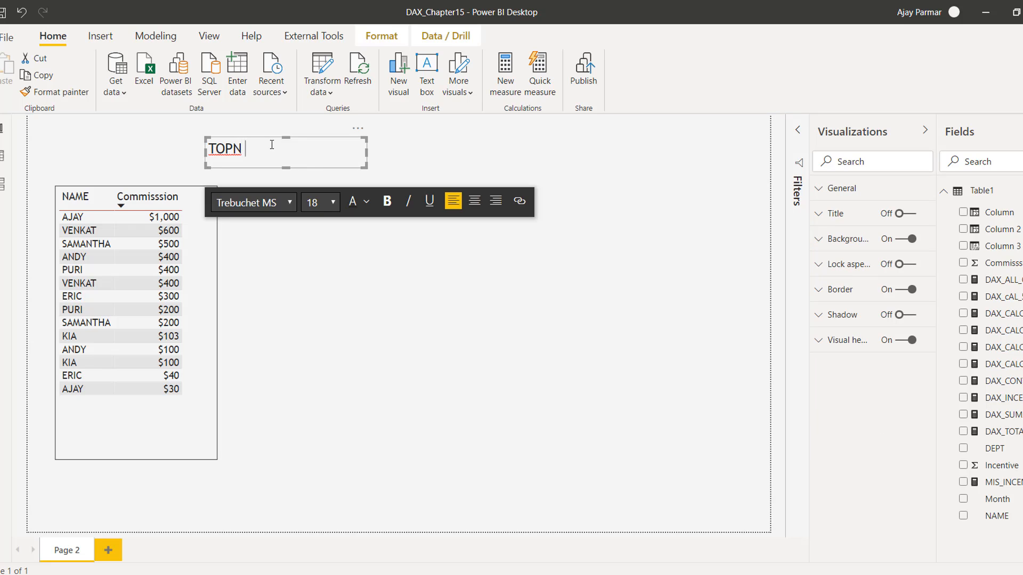
{"action": "type", "text": "- TOP 2 COMMISSION "}
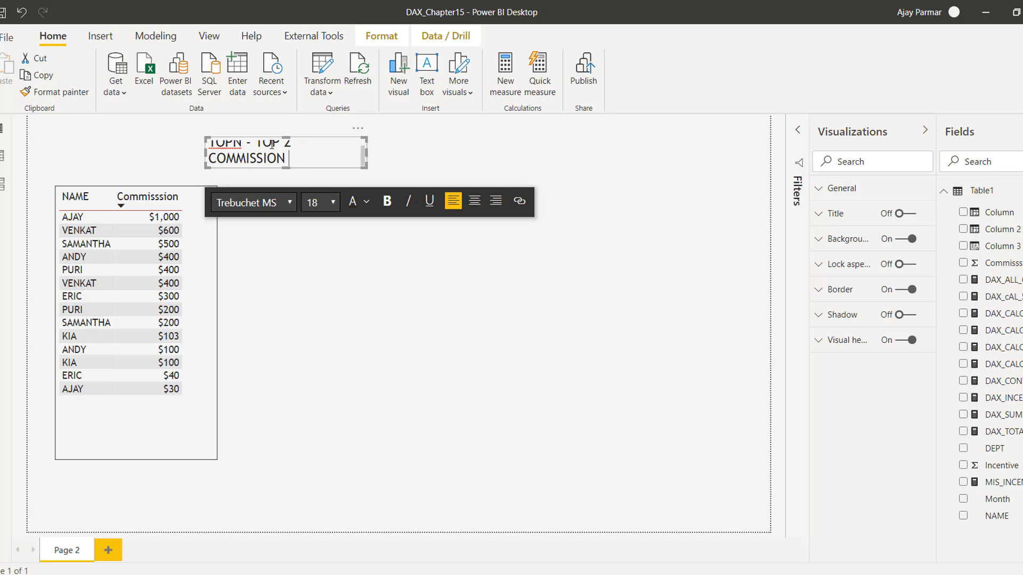
{"action": "type", "text": "TOTAL - ERIC"}
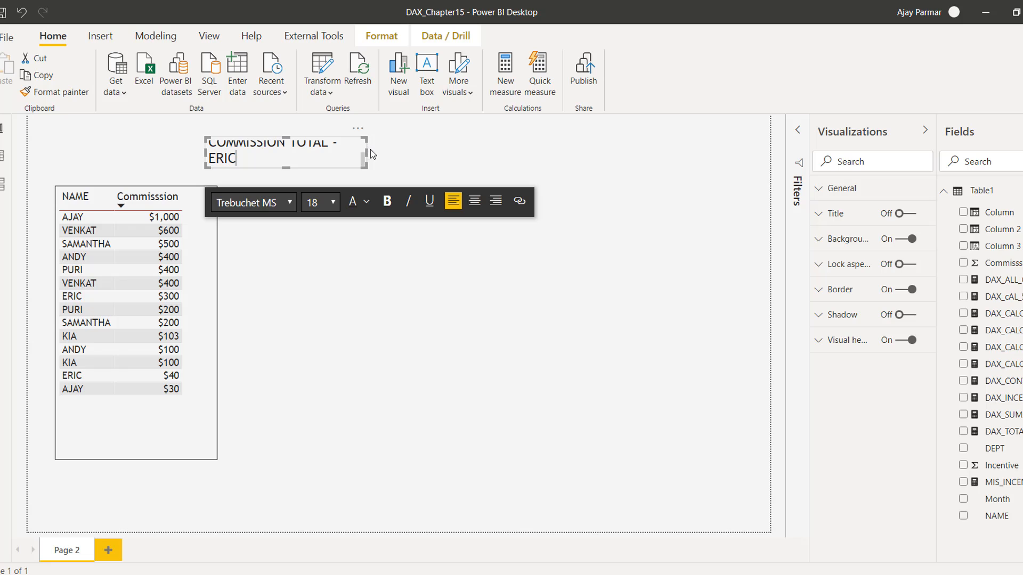
Widen the heading text box above the table so its full title fits on one line.
{"action": "left_click_drag", "start_coordinate": [371, 153], "coordinate": [575, 179]}
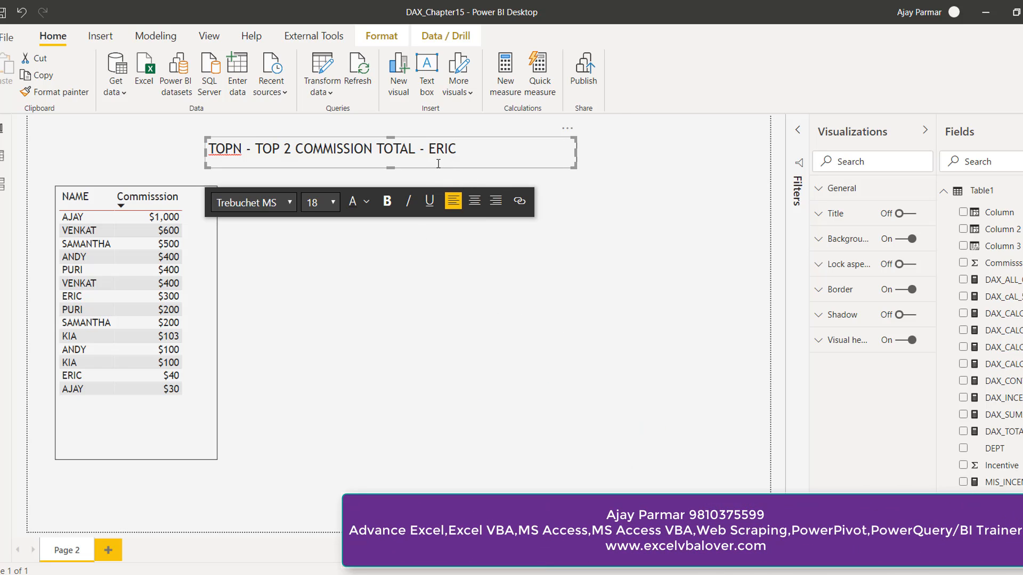
{"action": "left_click", "coordinate": [442, 353]}
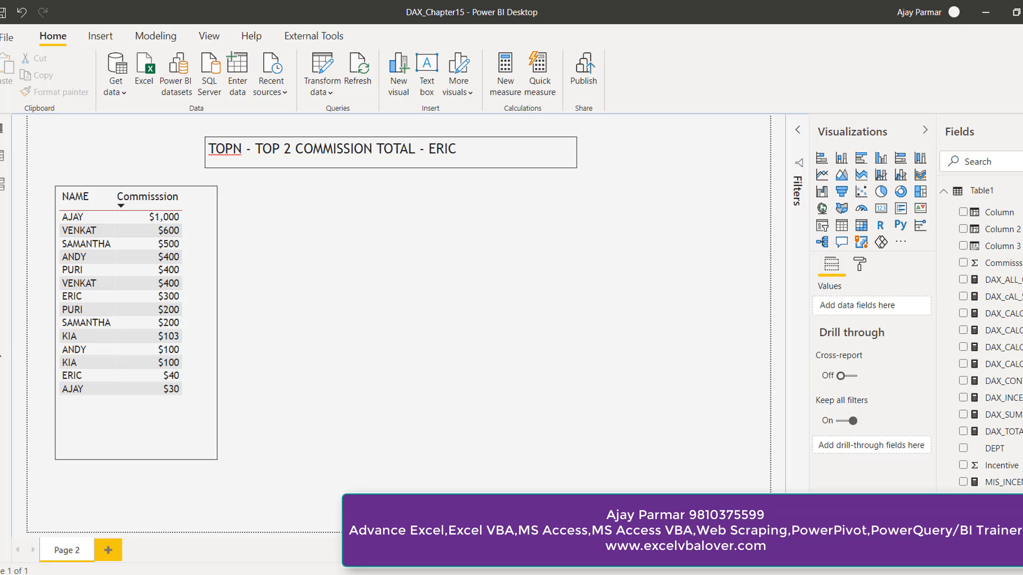
Examine the two commission rows belonging to the employee named in the heading.
{"action": "left_click", "coordinate": [75, 380]}
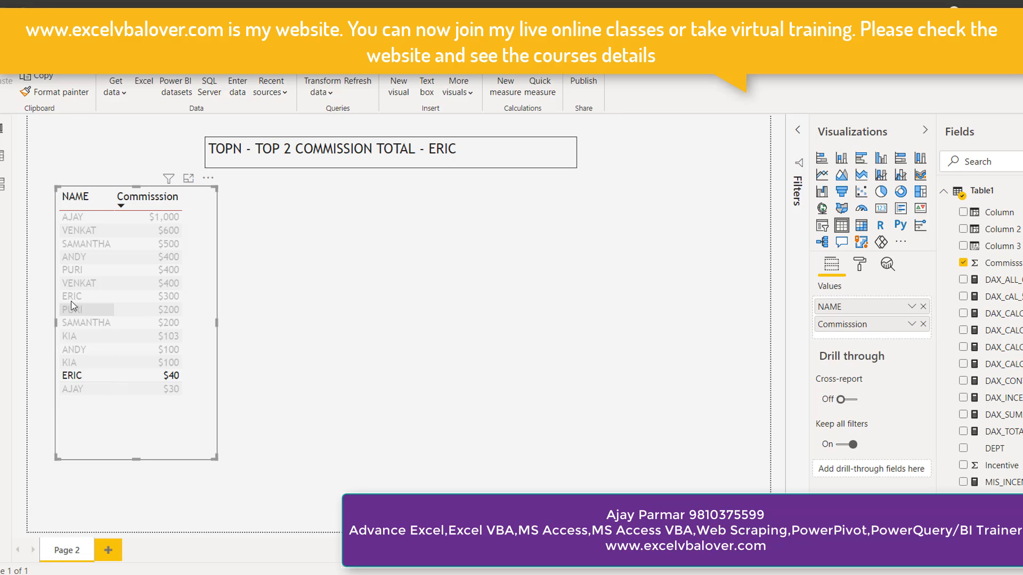
{"action": "left_click", "coordinate": [69, 298]}
{"action": "left_click", "coordinate": [90, 296]}
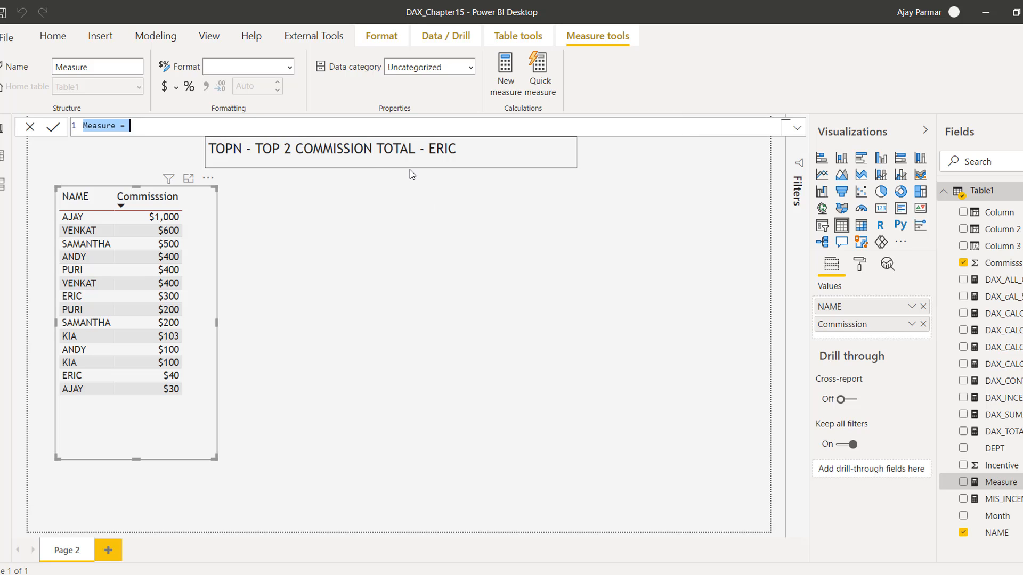
Create a new measure in Table1 and name it YOURQUESTION.
{"action": "double_click", "coordinate": [99, 125]}
{"action": "type", "text": "YOURQU"}
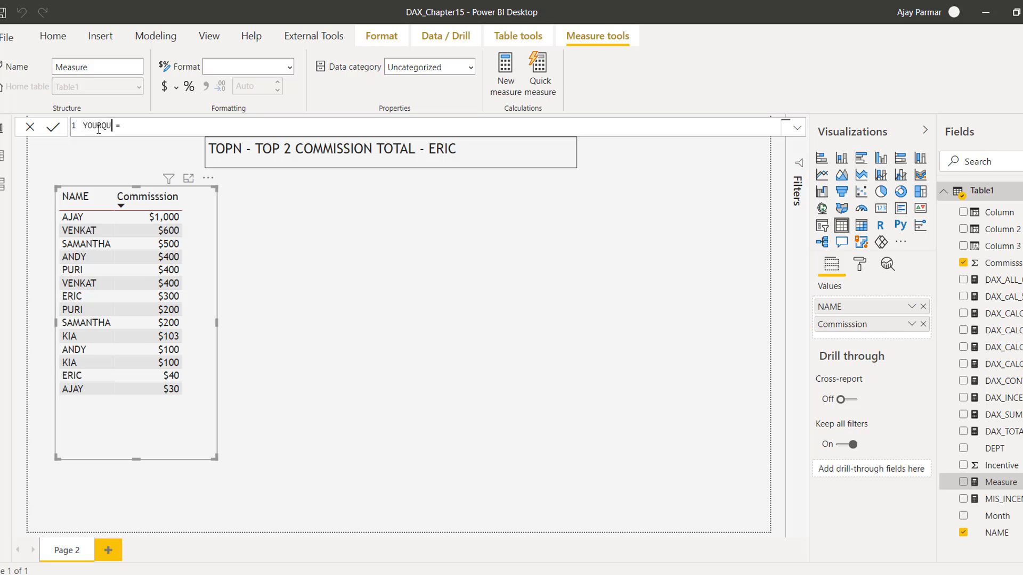
{"action": "type", "text": "ESTION"}
{"action": "left_click", "coordinate": [176, 129]}
{"action": "type", "text": "SUMX"}
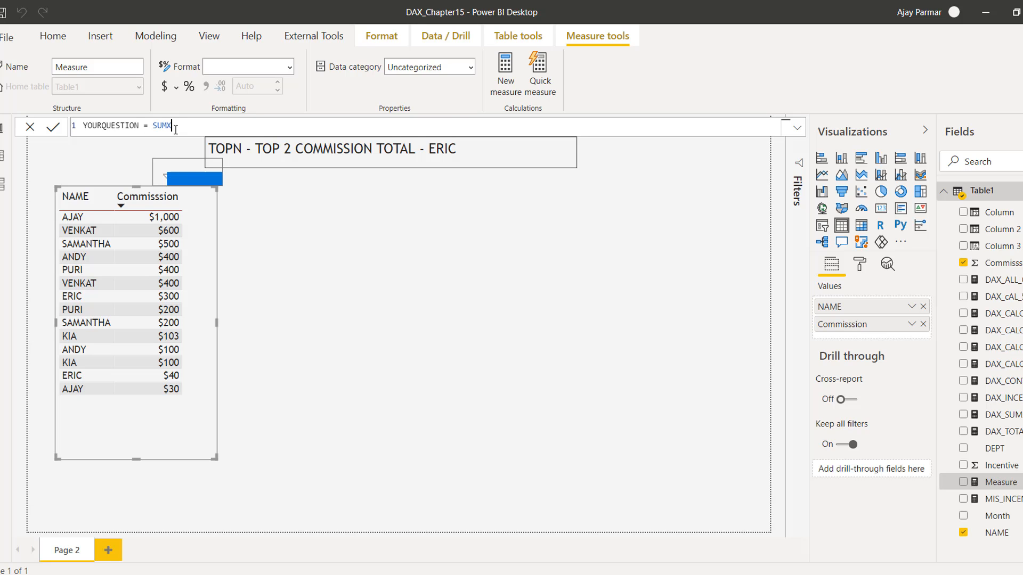
{"action": "type", "text": "("}
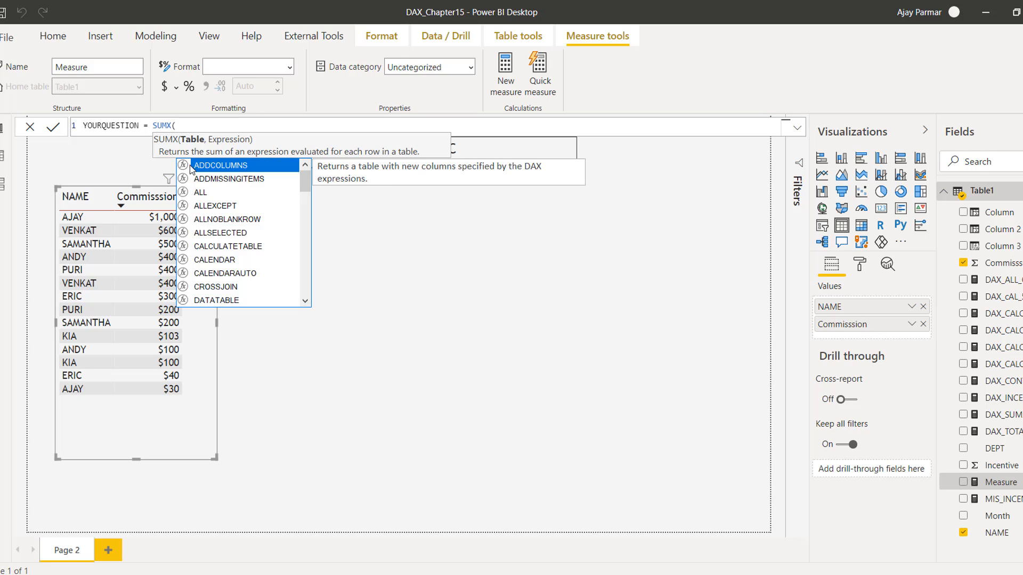
{"action": "key", "text": "BackSpace"}
{"action": "key", "text": "BackSpace"}
{"action": "key", "text": "BackSpace"}
{"action": "key", "text": "BackSpace"}
{"action": "key", "text": "BackSpace"}
Start the measure's formula with TOPN, giving 2 as the N value and Table1 as the table.
{"action": "type", "text": "TOPN"}
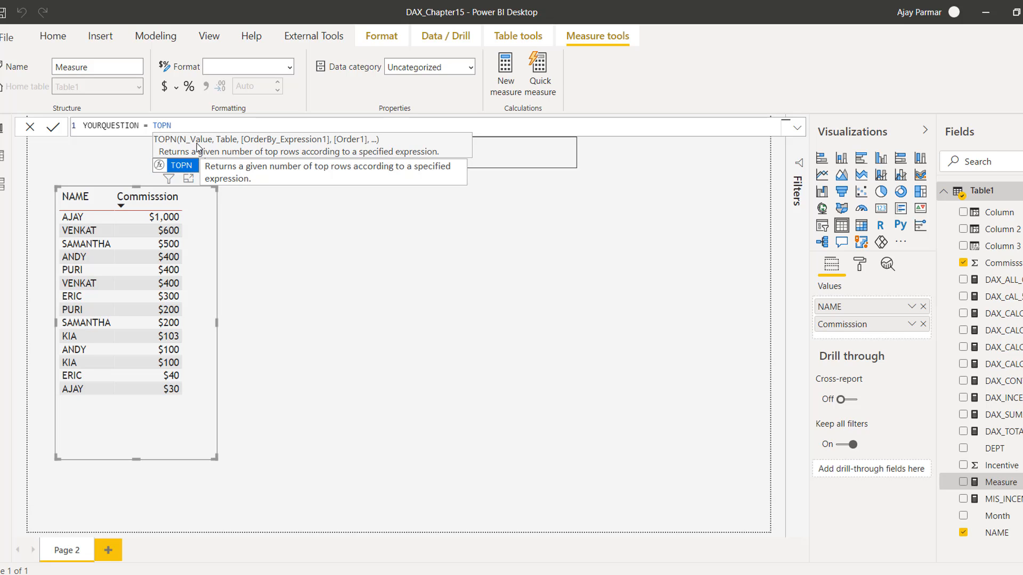
{"action": "type", "text": "("}
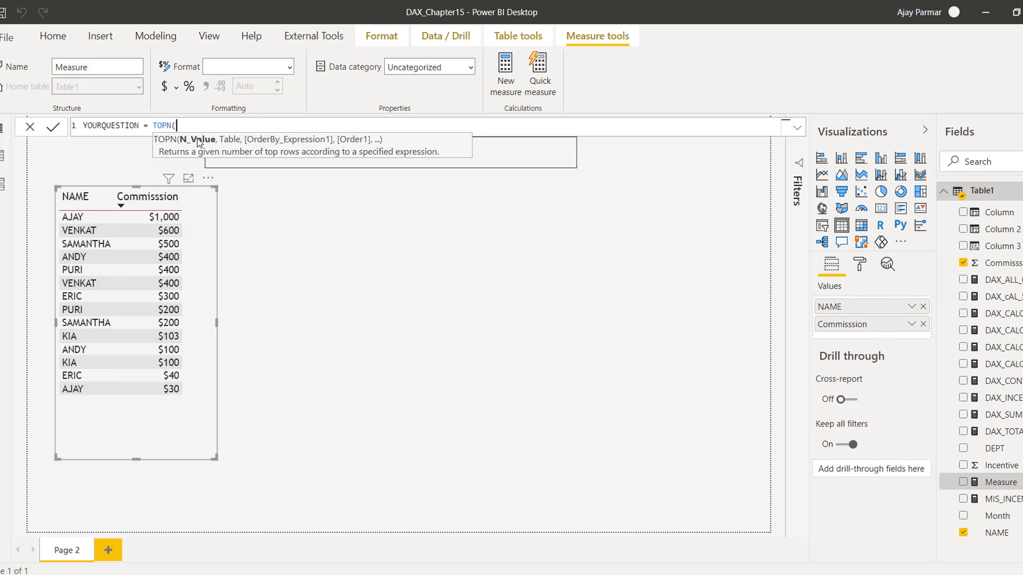
{"action": "type", "text": "2,"}
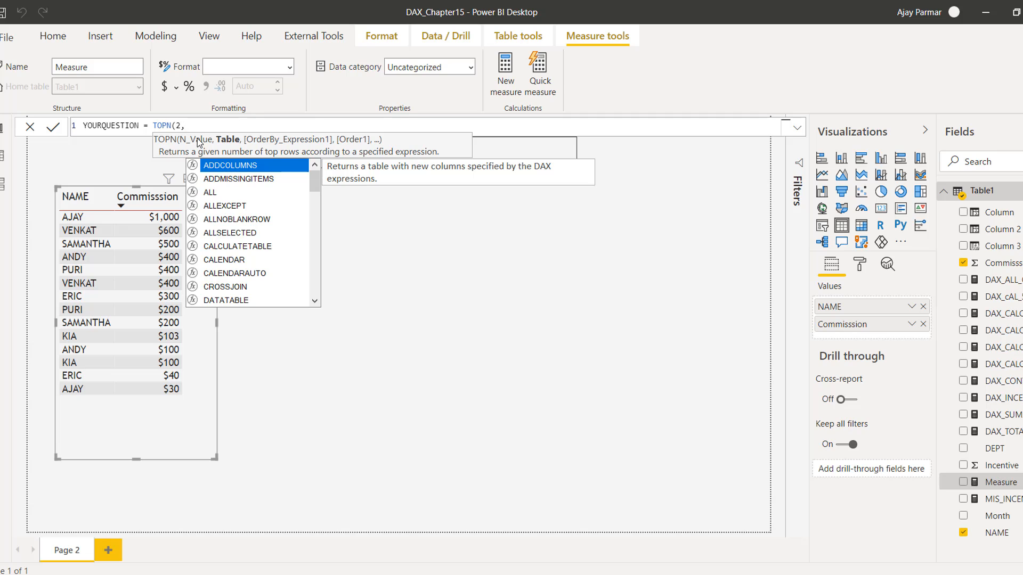
{"action": "type", "text": "TABLE"}
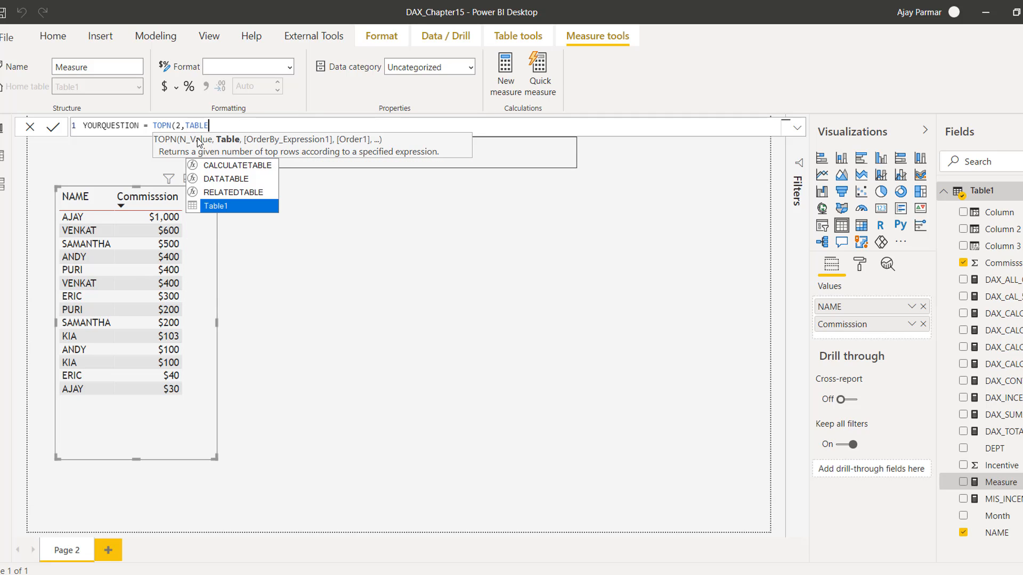
{"action": "key", "text": "Tab"}
{"action": "type", "text": ","}
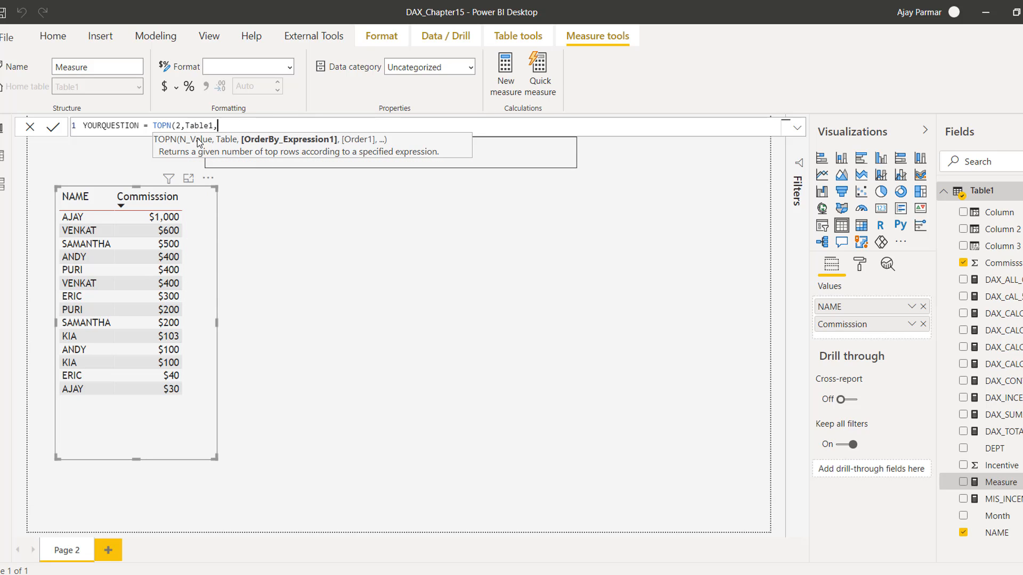
{"action": "type", "text": "AS"}
{"action": "type", "text": "C"}
{"action": "key", "text": "BackSpace"}
{"action": "key", "text": "BackSpace"}
{"action": "key", "text": "BackSpace"}
{"action": "type", "text": "DS"}
{"action": "key", "text": "BackSpace"}
{"action": "key", "text": "BackSpace"}
{"action": "type", "text": "DSC,"}
{"action": "key", "text": "BackSpace"}
{"action": "key", "text": "BackSpace"}
{"action": "key", "text": "BackSpace"}
{"action": "key", "text": "BackSpace"}
Order the TOPN expression by Table1[Commisssion] with DESC and close its parenthesis.
{"action": "type", "text": "COM"}
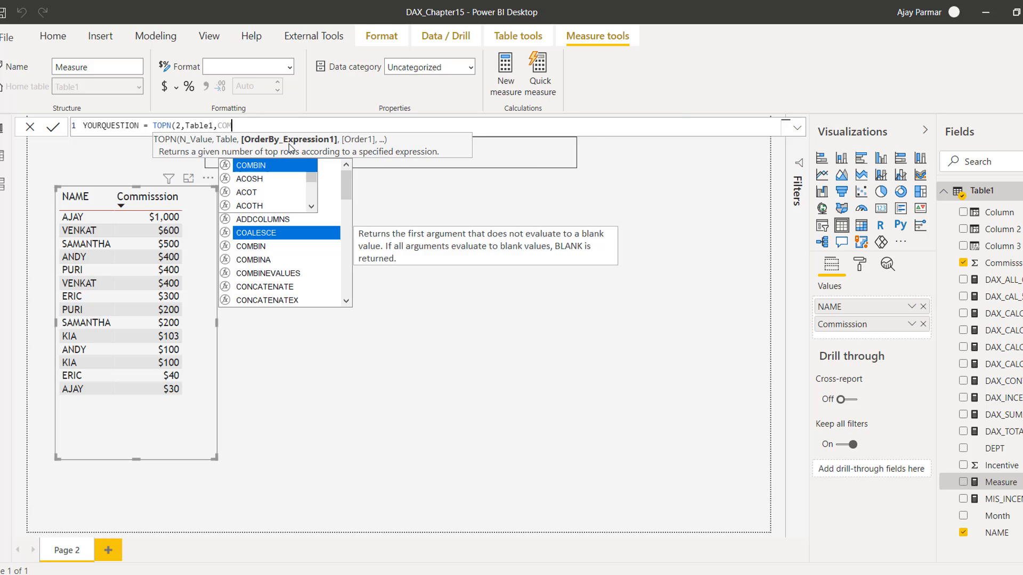
{"action": "key", "text": "Down"}
{"action": "key", "text": "Down"}
{"action": "key", "text": "Down"}
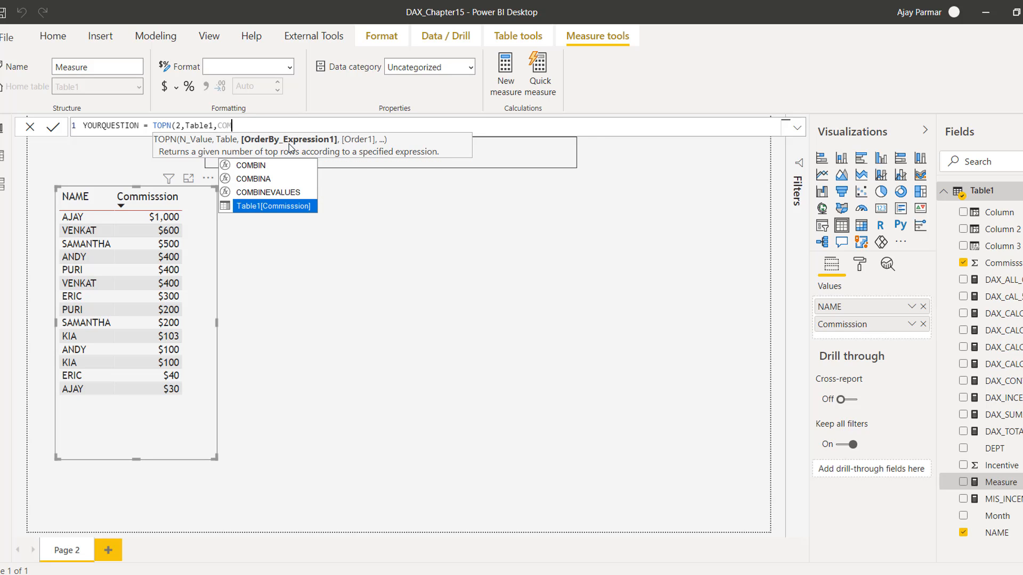
{"action": "key", "text": "Tab"}
{"action": "type", "text": ","}
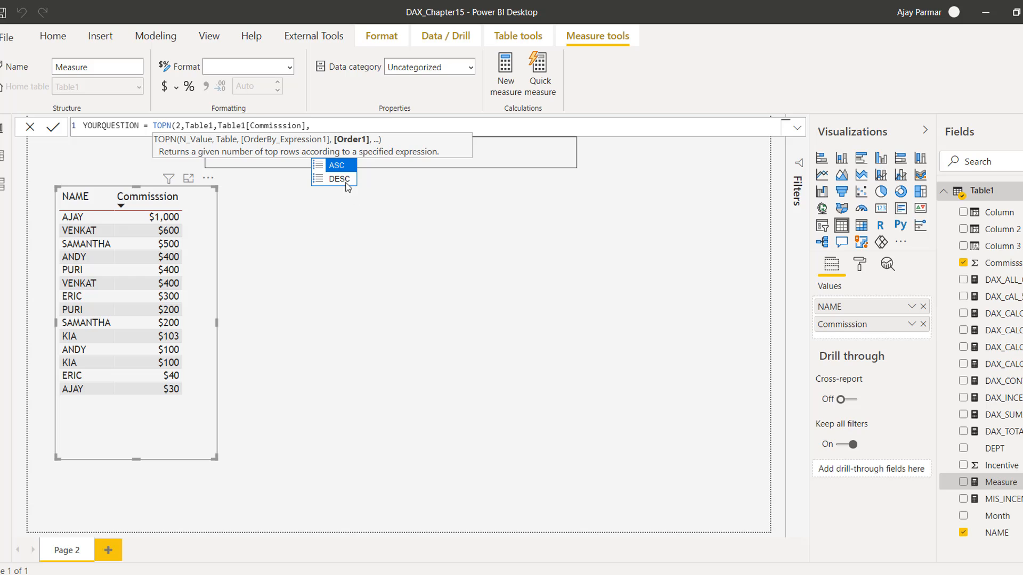
{"action": "key", "text": "Down"}
{"action": "left_click", "coordinate": [339, 181]}
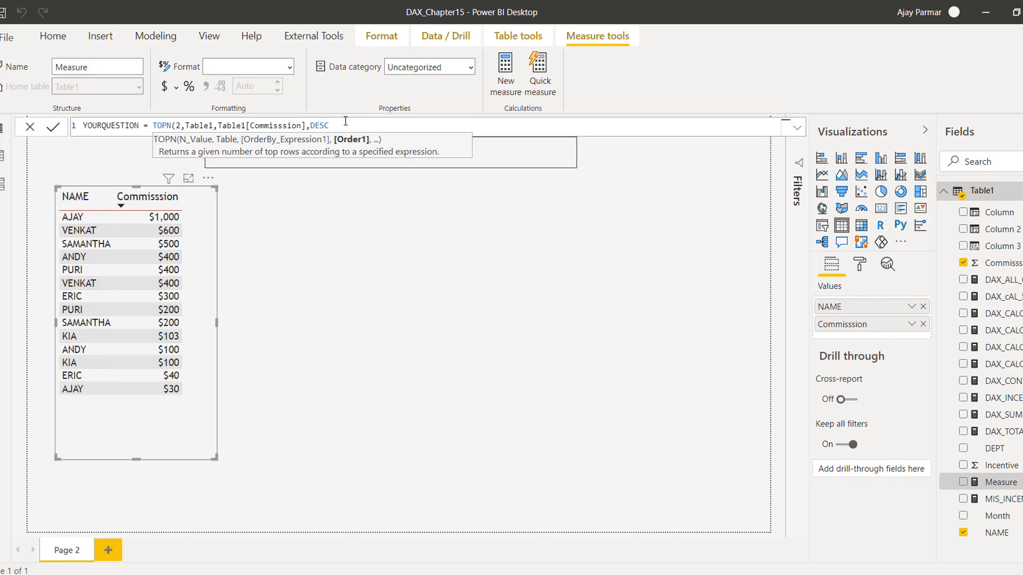
{"action": "type", "text": ")"}
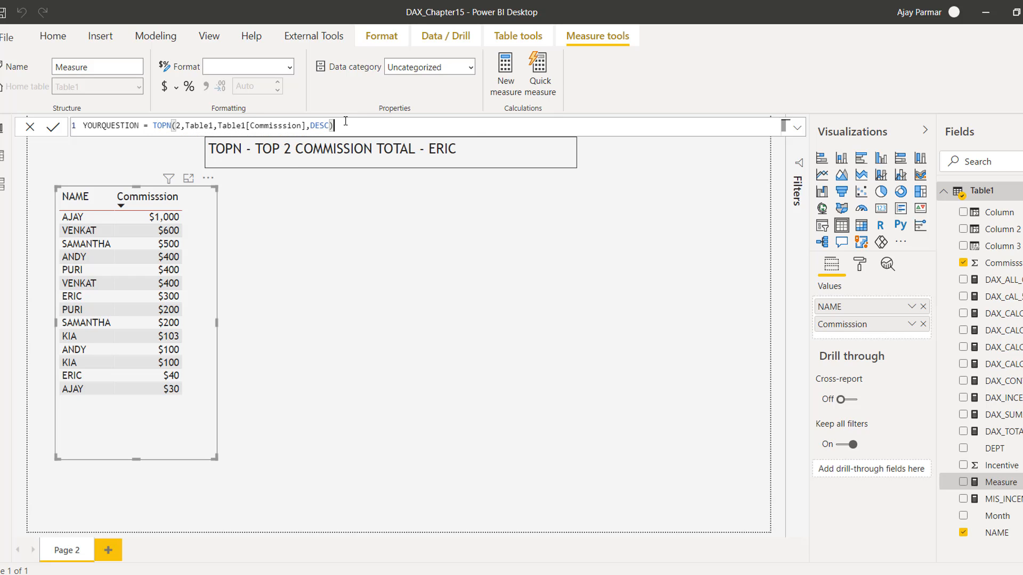
Replace the whole TOPN expression in the YOURQUESTION measure with an opening SUMX( function.
{"action": "left_click", "coordinate": [173, 126]}
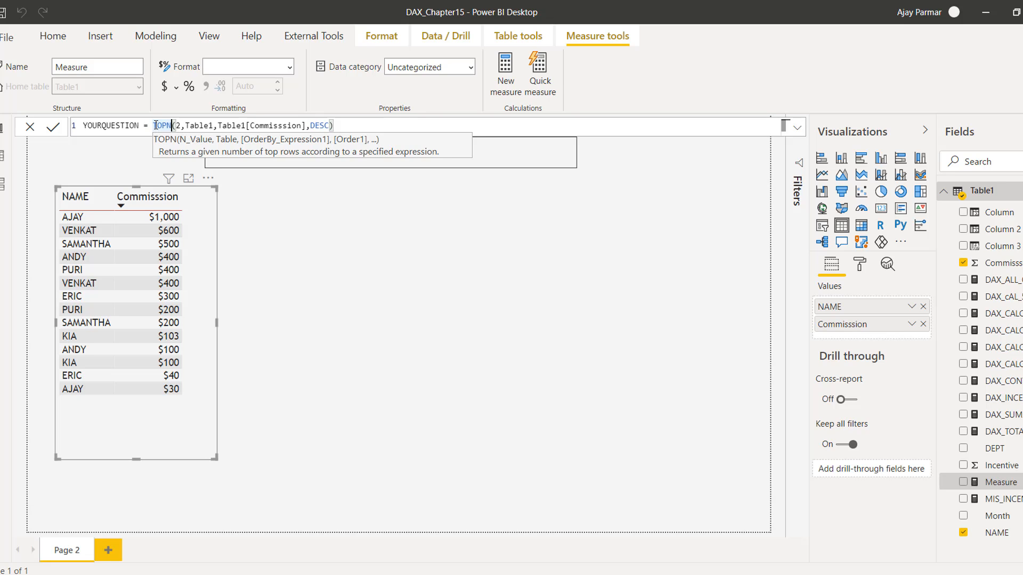
{"action": "left_click", "coordinate": [154, 125]}
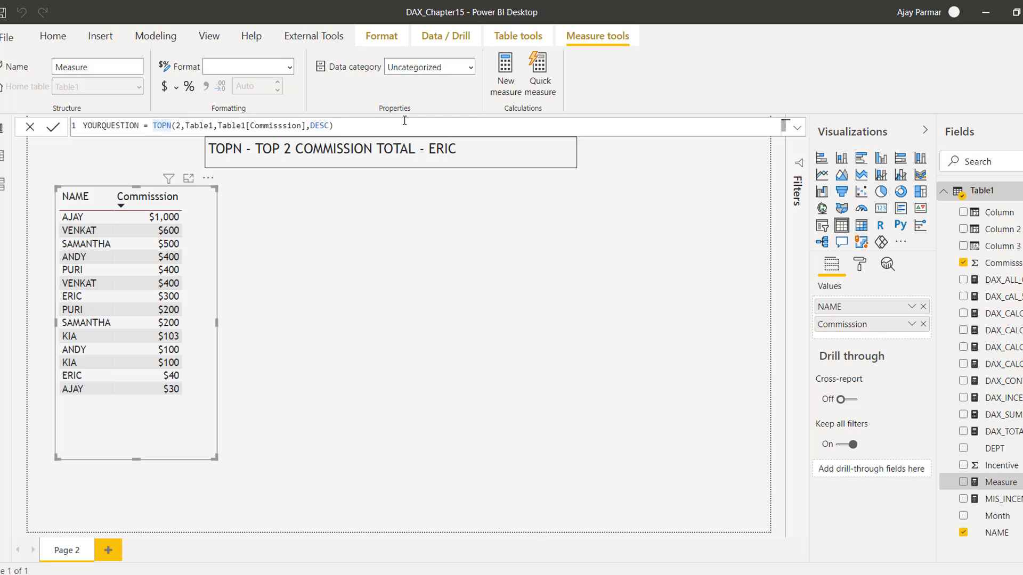
{"action": "left_click", "coordinate": [341, 126]}
{"action": "key", "text": "BackSpace"}
{"action": "key", "text": "BackSpace"}
{"action": "key", "text": "BackSpace"}
{"action": "key", "text": "BackSpace"}
{"action": "key", "text": "BackSpace"}
{"action": "key", "text": "BackSpace"}
{"action": "key", "text": "BackSpace"}
{"action": "key", "text": "BackSpace"}
{"action": "key", "text": "BackSpace"}
{"action": "key", "text": "BackSpace"}
{"action": "key", "text": "BackSpace"}
{"action": "key", "text": "BackSpace"}
{"action": "key", "text": "BackSpace"}
{"action": "key", "text": "BackSpace"}
{"action": "key", "text": "BackSpace"}
{"action": "key", "text": "BackSpace"}
{"action": "key", "text": "BackSpace"}
{"action": "key", "text": "BackSpace"}
{"action": "key", "text": "BackSpace"}
{"action": "key", "text": "BackSpace"}
{"action": "key", "text": "BackSpace"}
{"action": "key", "text": "BackSpace"}
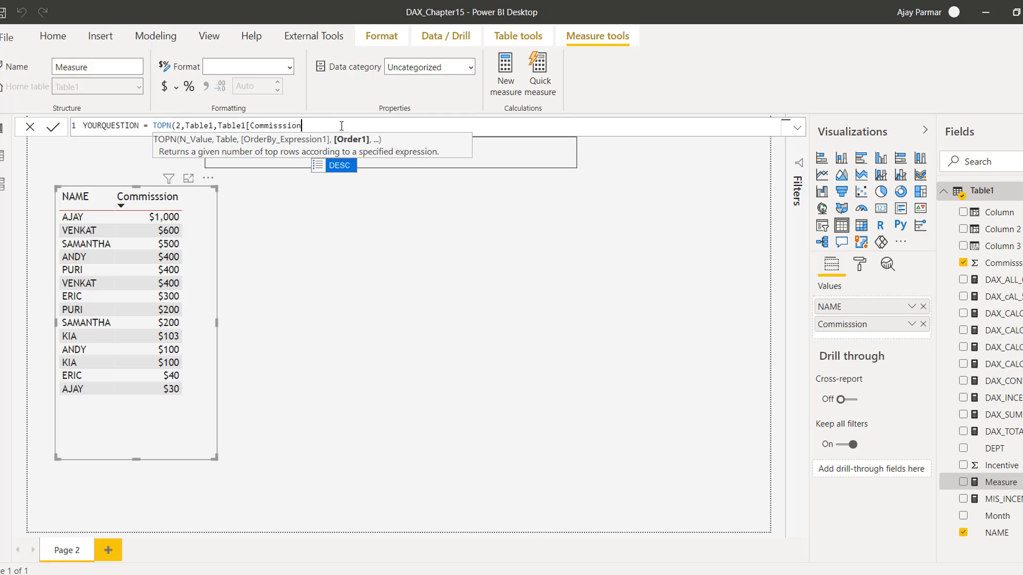
{"action": "key", "text": "BackSpace"}
{"action": "key", "text": "BackSpace"}
{"action": "key", "text": "BackSpace"}
{"action": "key", "text": "BackSpace"}
{"action": "key", "text": "BackSpace"}
{"action": "key", "text": "BackSpace"}
{"action": "key", "text": "BackSpace"}
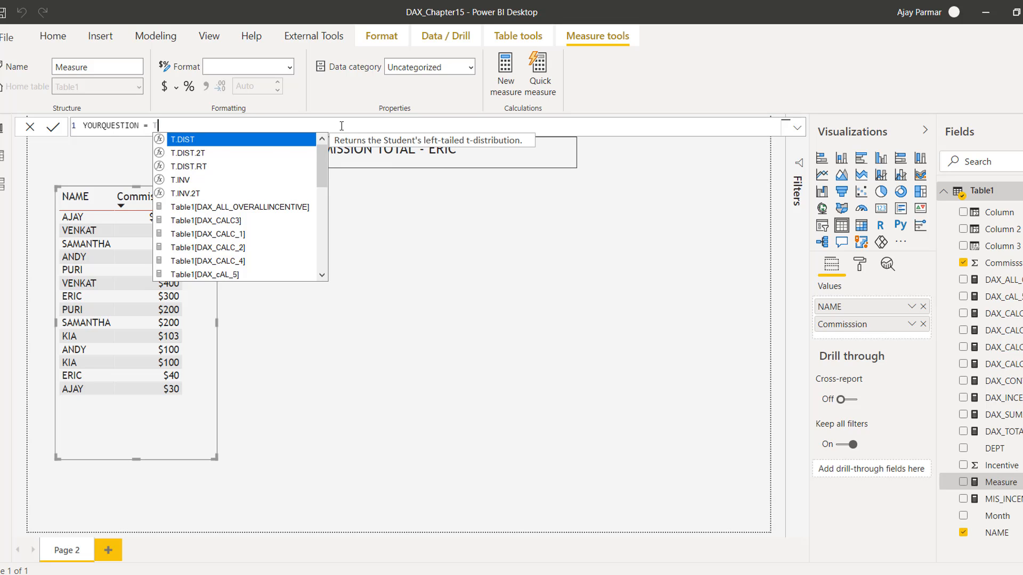
{"action": "key", "text": "BackSpace"}
{"action": "type", "text": "SUMX("}
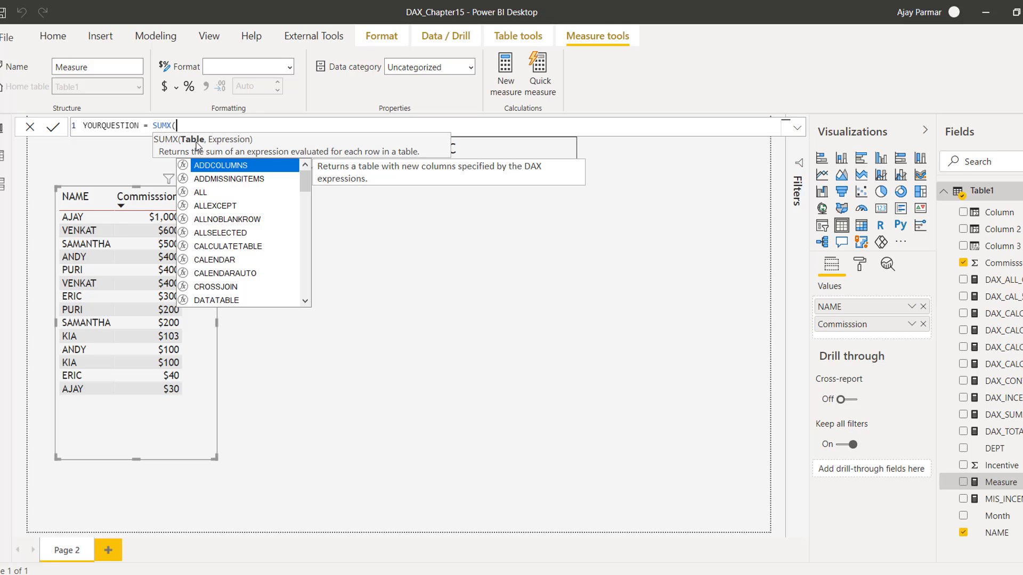
{"action": "type", "text": "FILTER"}
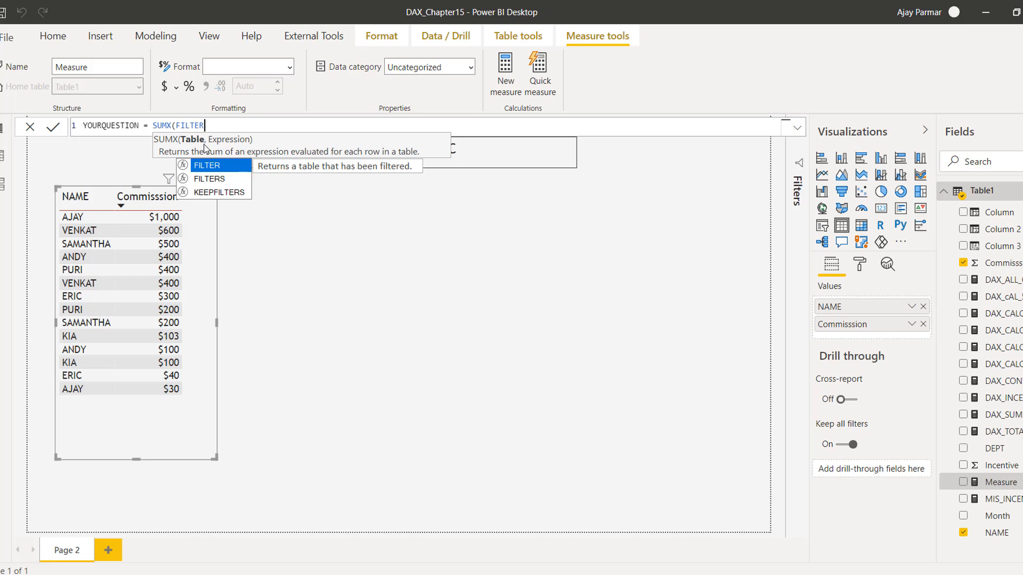
{"action": "key", "text": "BackSpace"}
{"action": "key", "text": "BackSpace"}
{"action": "key", "text": "BackSpace"}
{"action": "key", "text": "BackSpace"}
{"action": "key", "text": "BackSpace"}
{"action": "key", "text": "BackSpace"}
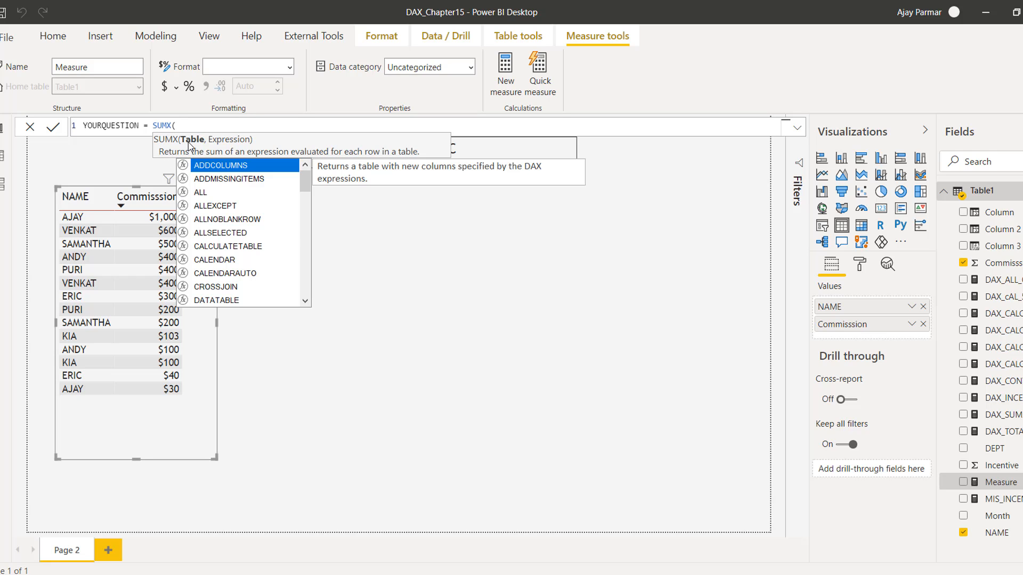
{"action": "type", "text": "TOPN"}
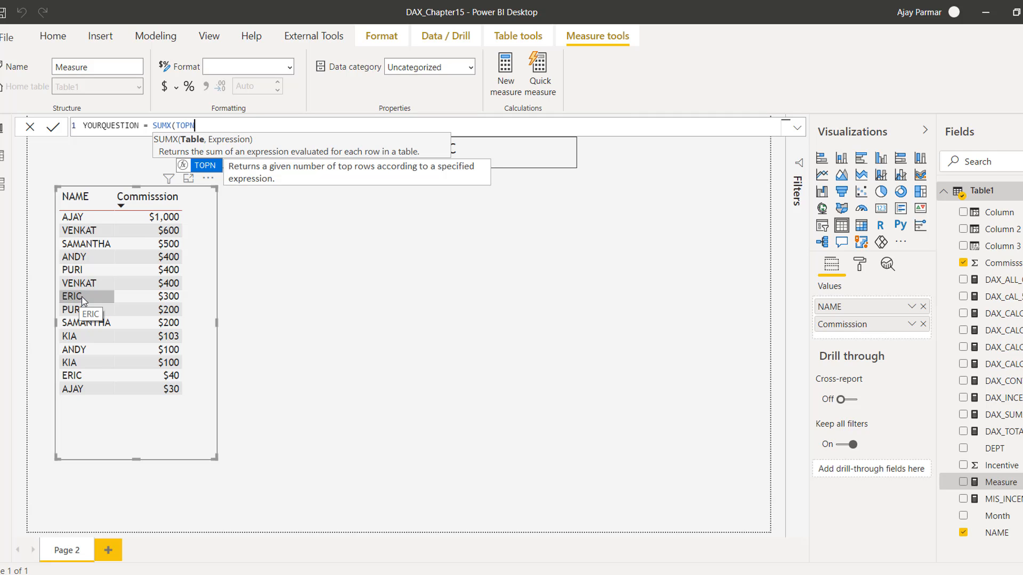
{"action": "key", "text": "BackSpace"}
{"action": "key", "text": "BackSpace"}
{"action": "key", "text": "BackSpace"}
{"action": "key", "text": "BackSpace"}
Nest FILTER inside SUMX and TOPN inside FILTER, giving TOPN the N value 2 and the table Table1.
{"action": "type", "text": "FI"}
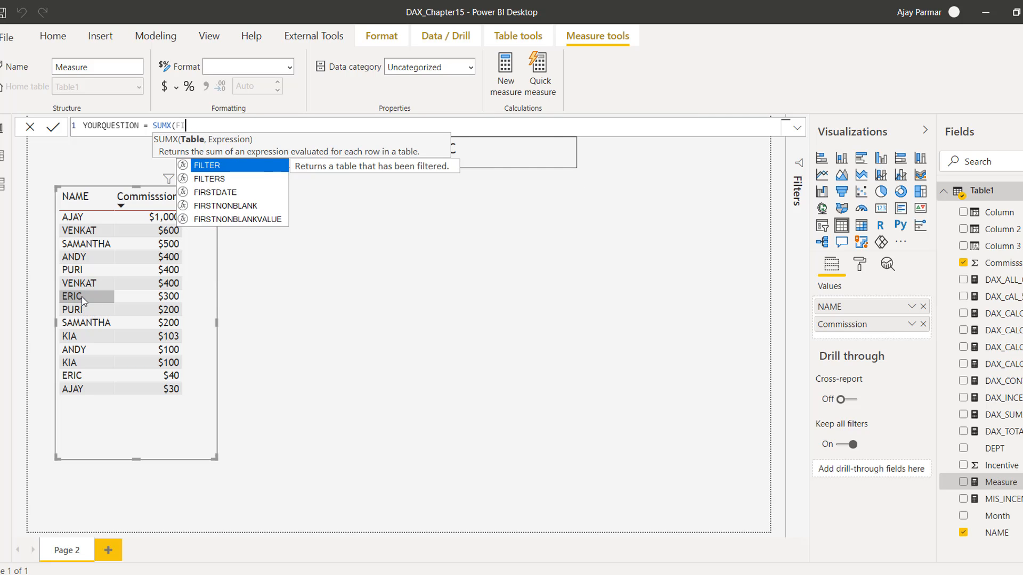
{"action": "type", "text": "L"}
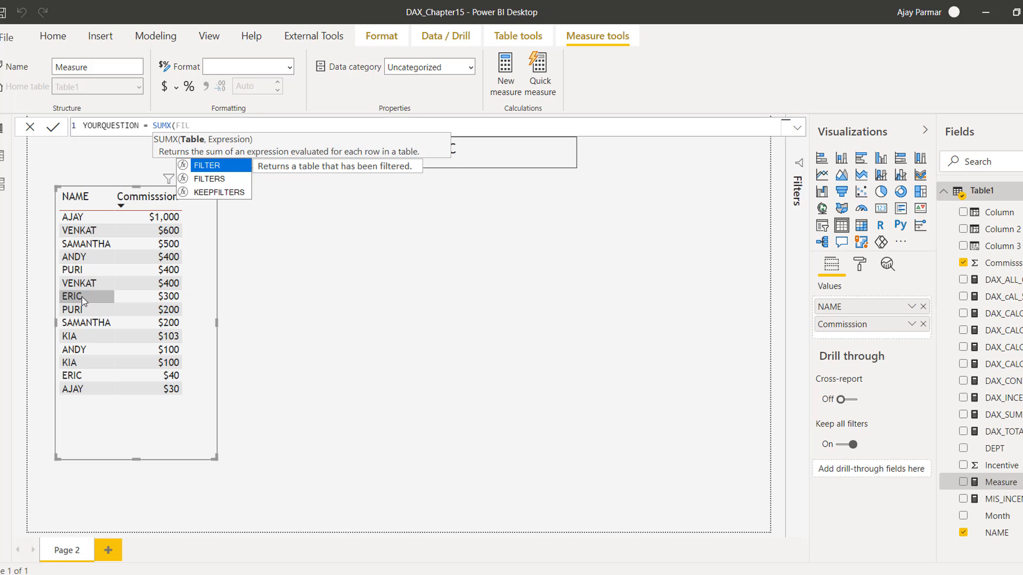
{"action": "key", "text": "Tab"}
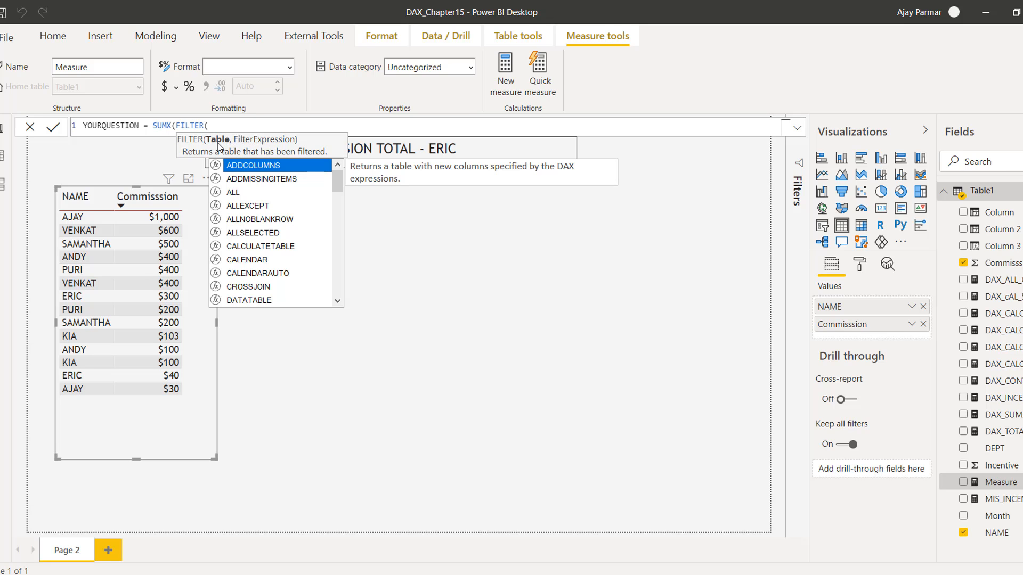
{"action": "type", "text": "TOP"}
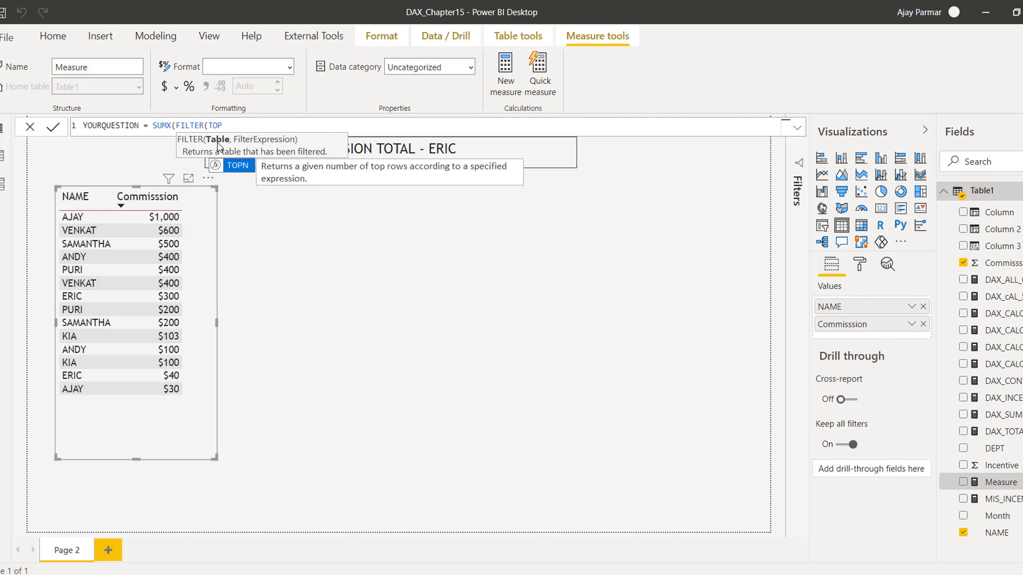
{"action": "key", "text": "Tab"}
{"action": "type", "text": "2,"}
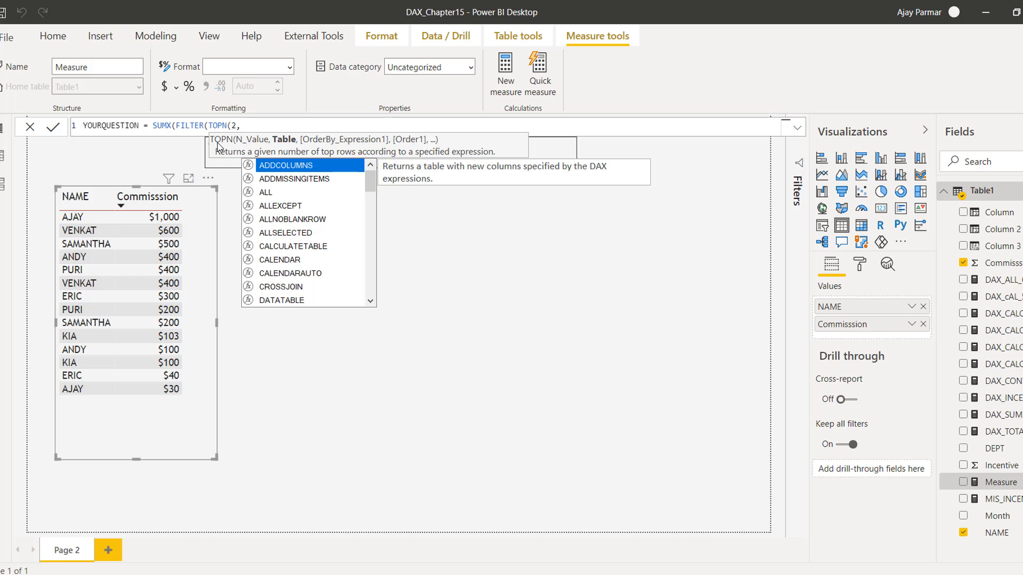
{"action": "type", "text": "Table1"}
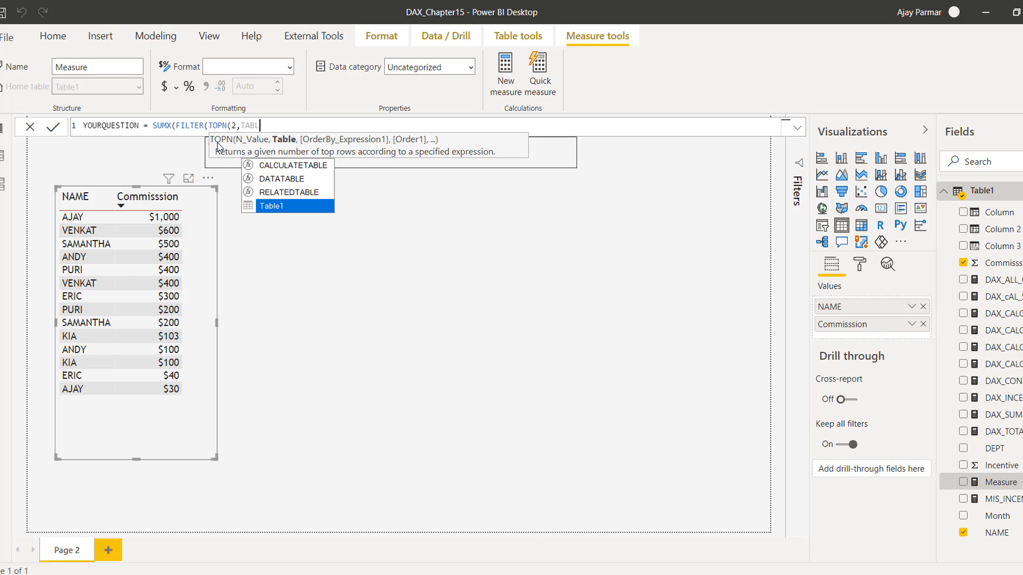
{"action": "type", "text": ","}
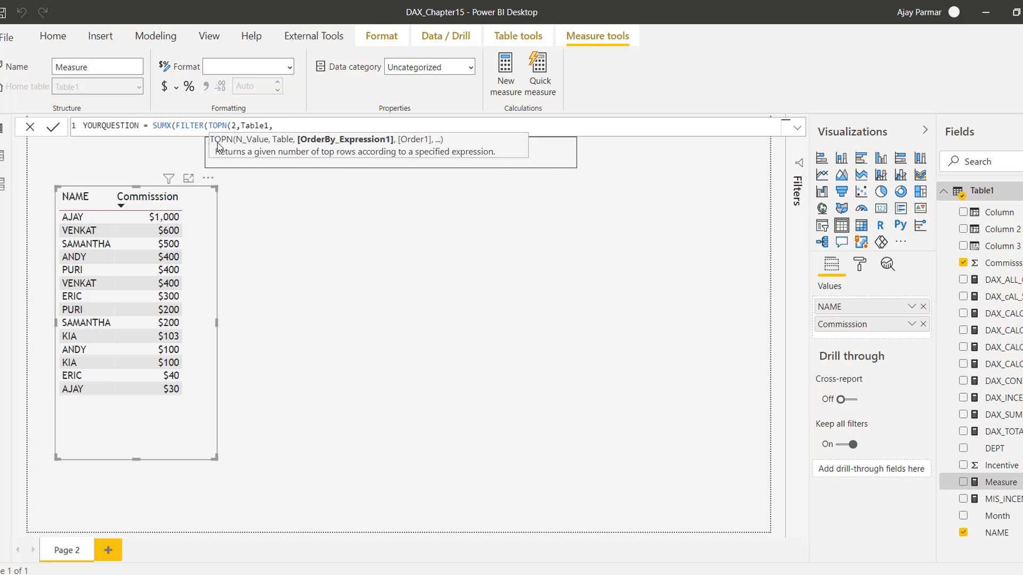
Use Table1[Commisssion] as the nested TOPN function's order-by expression, followed by a comma for the sort order.
{"action": "type", "text": "COM"}
{"action": "key", "text": "Down"}
{"action": "key", "text": "Down"}
{"action": "key", "text": "Down"}
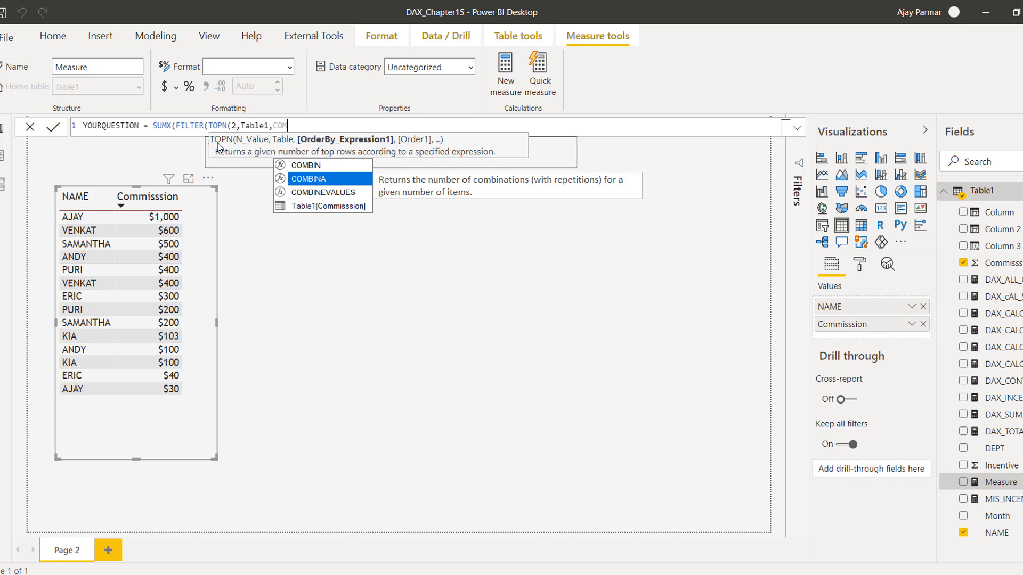
{"action": "key", "text": "Tab"}
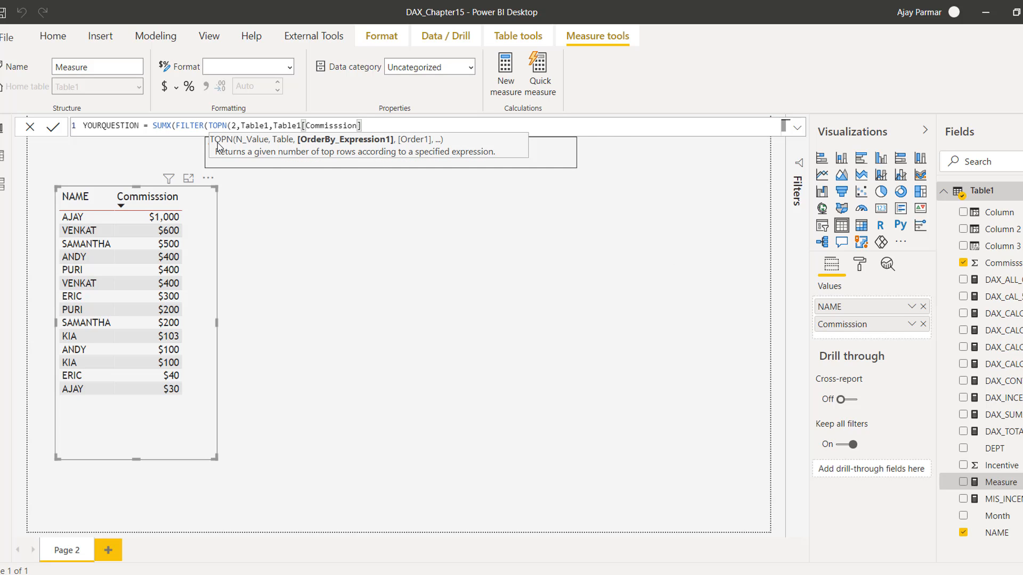
{"action": "type", "text": ","}
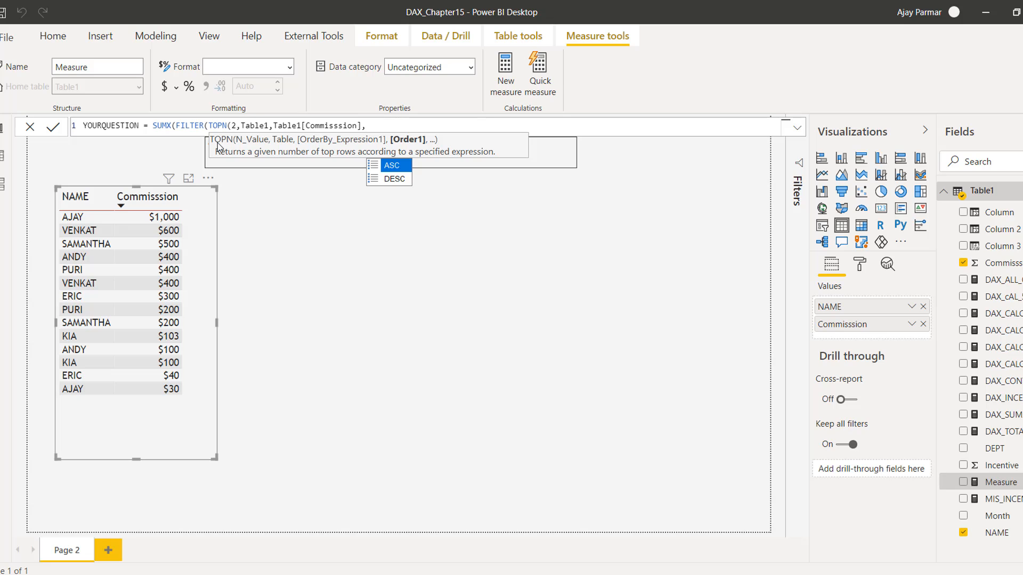
Set the nested TOPN's sort order to DESC and close it, ready for FILTER's filter expression.
{"action": "key", "text": "Down"}
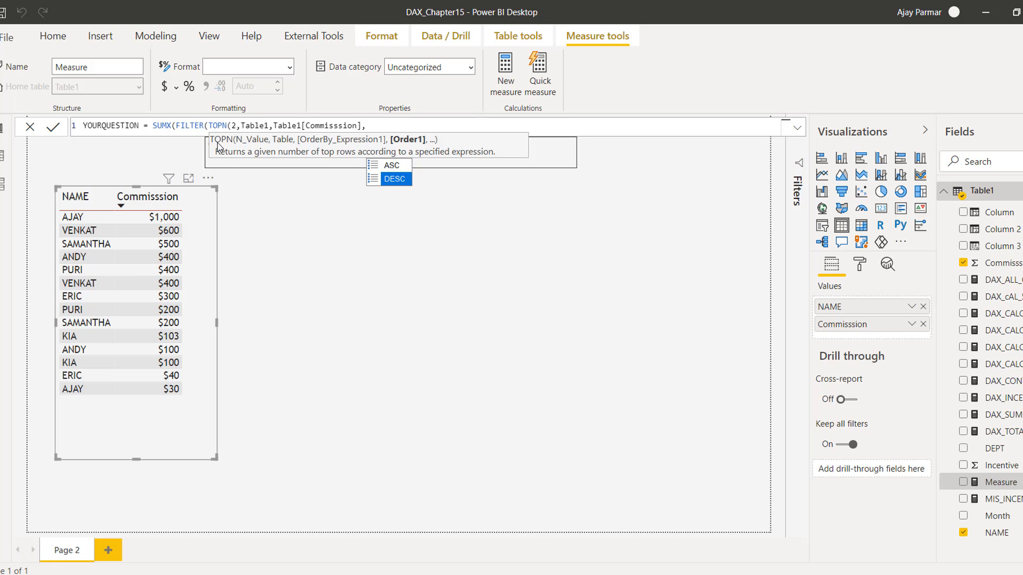
{"action": "key", "text": "Tab"}
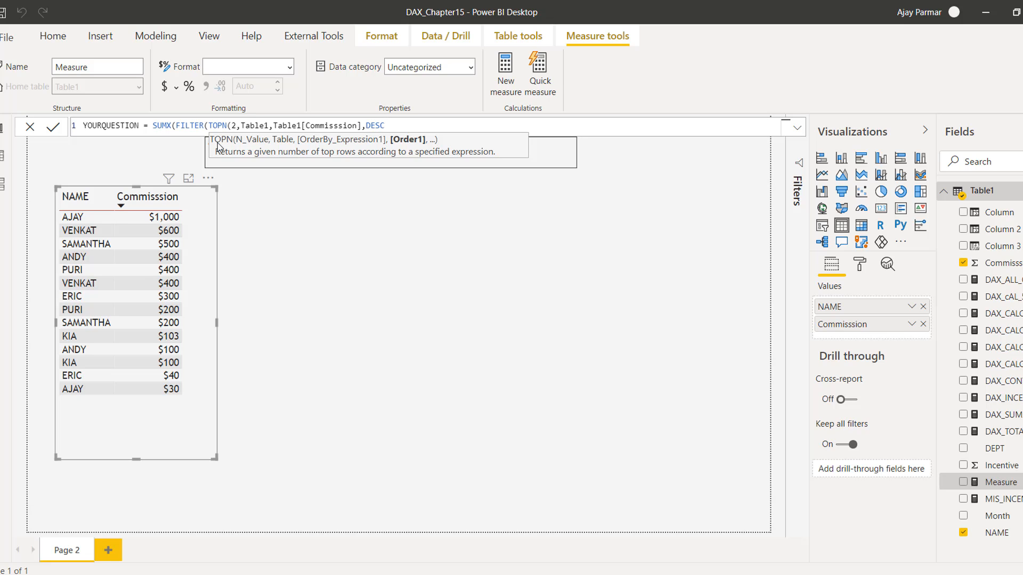
{"action": "type", "text": ")"}
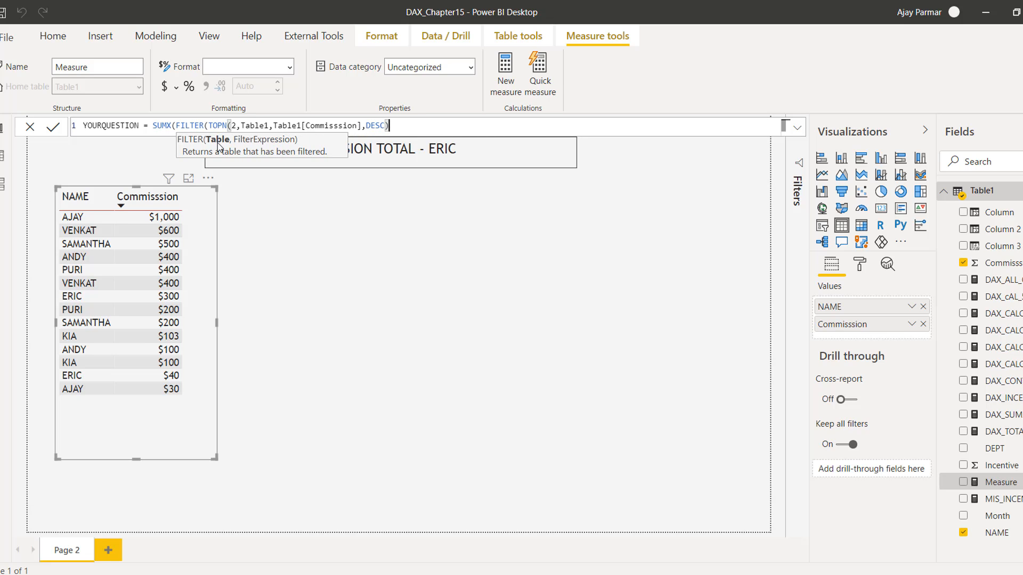
{"action": "type", "text": ","}
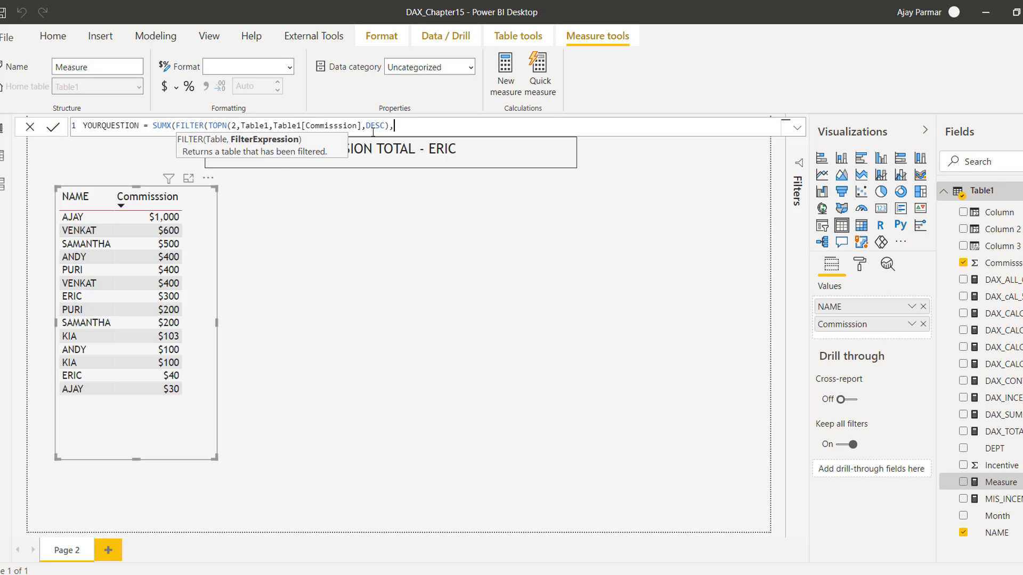
Filter the TOPN rows to Table1[NAME] equal to the employee named in the page title, and close FILTER.
{"action": "type", "text": "NAME"}
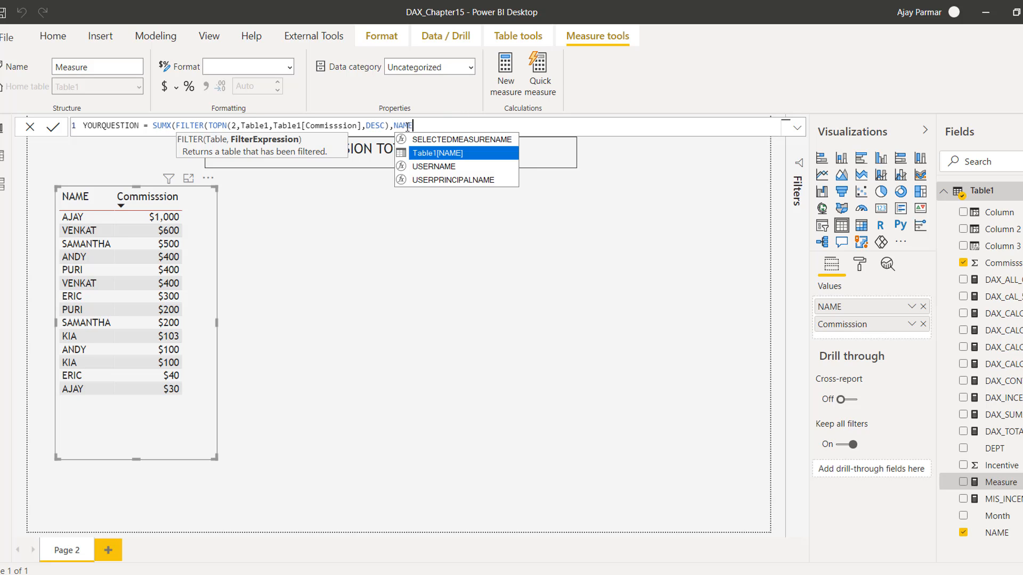
{"action": "key", "text": "Tab"}
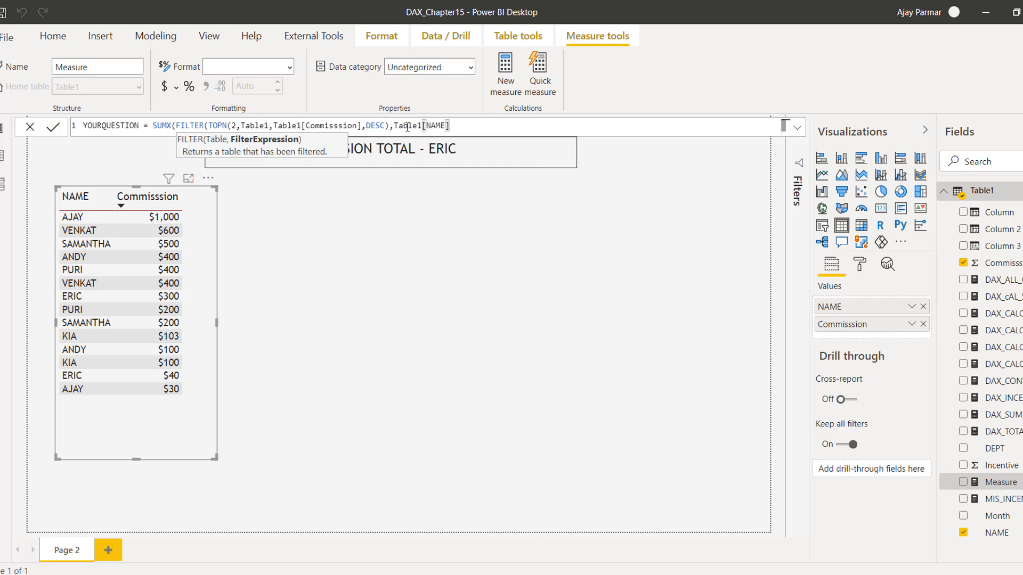
{"action": "type", "text": "=\"ERIC\"),"}
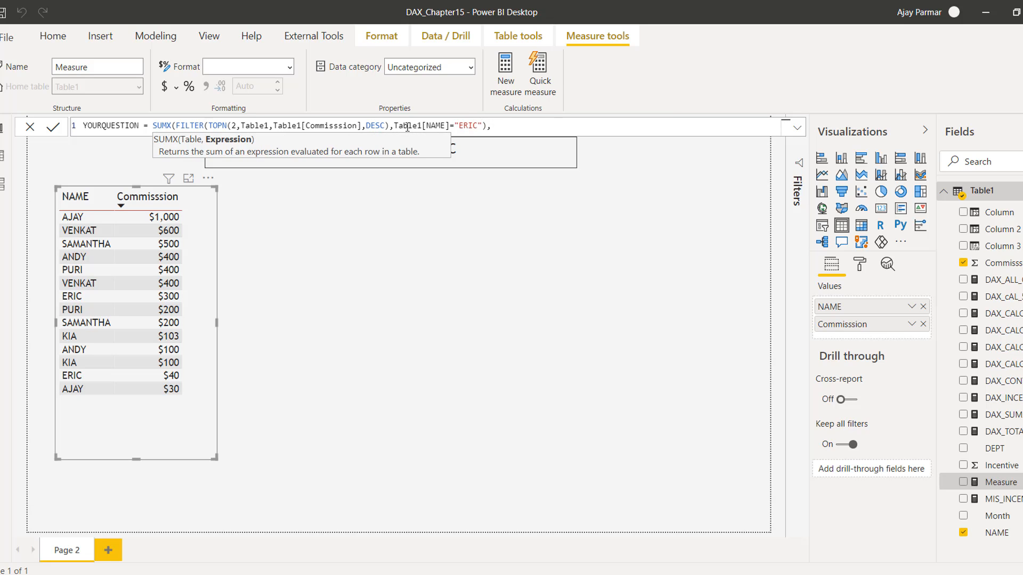
Use Table1[Commisssion] as the SUMX expression, close the function and commit the YOURQUESTION measure.
{"action": "type", "text": "COM"}
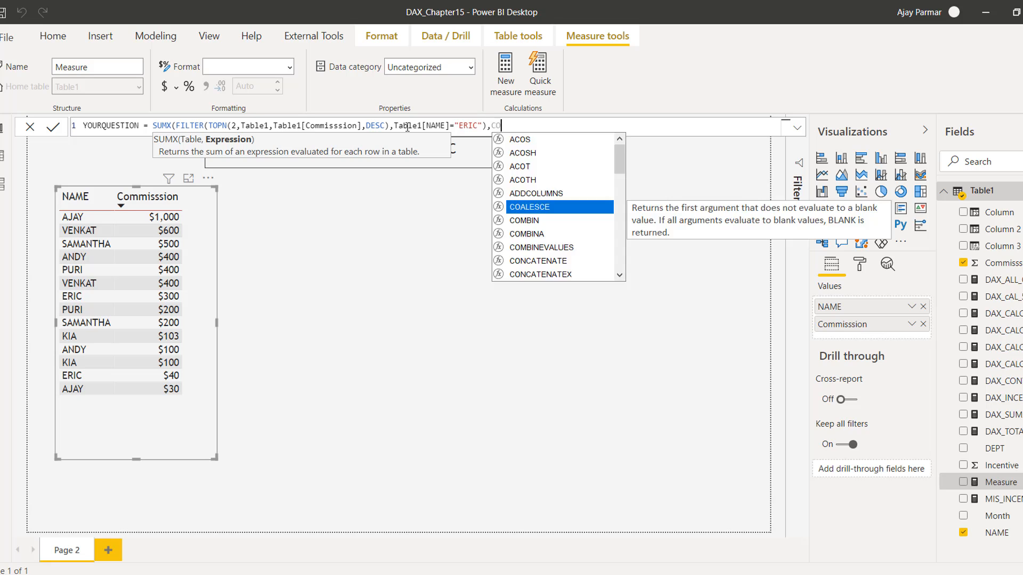
{"action": "key", "text": "Down"}
{"action": "key", "text": "Down"}
{"action": "key", "text": "Down"}
{"action": "key", "text": "Tab"}
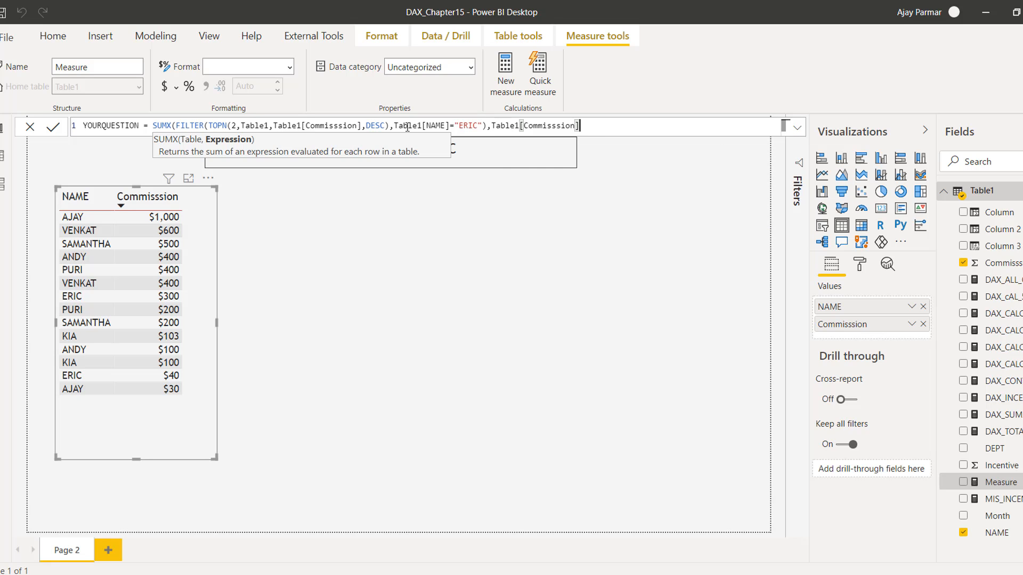
{"action": "type", "text": ")"}
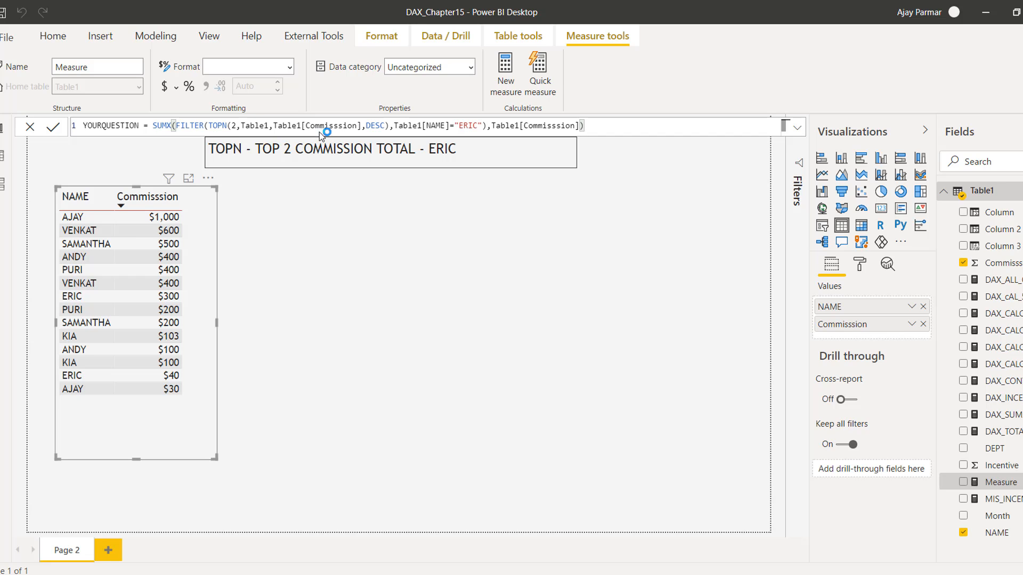
{"action": "key", "text": "Return"}
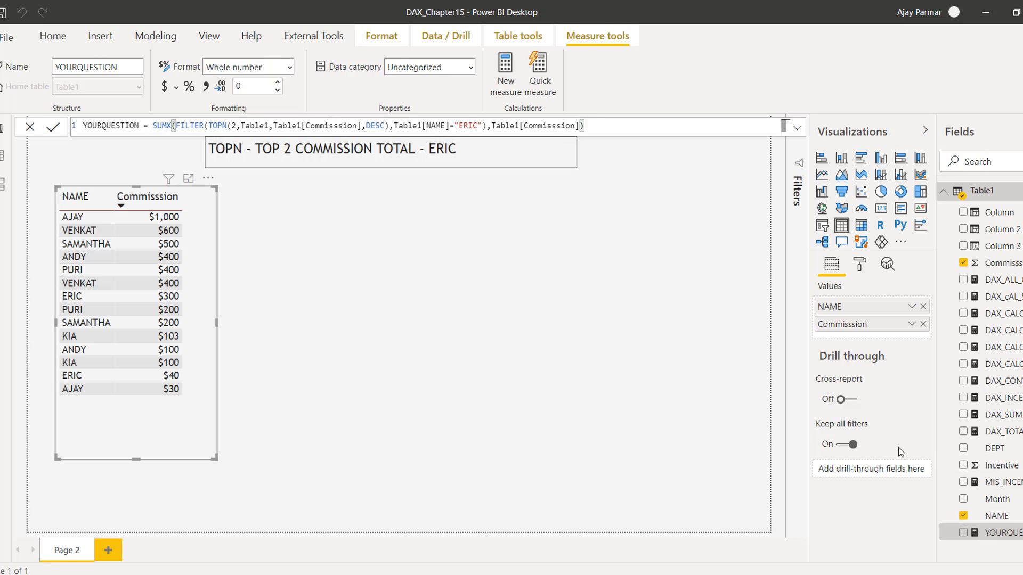
Show the YOURQUESTION measure in a card visual on the report page, shrunk and placed below the title.
{"action": "left_click_drag", "start_coordinate": [675, 365], "coordinate": [587, 251]}
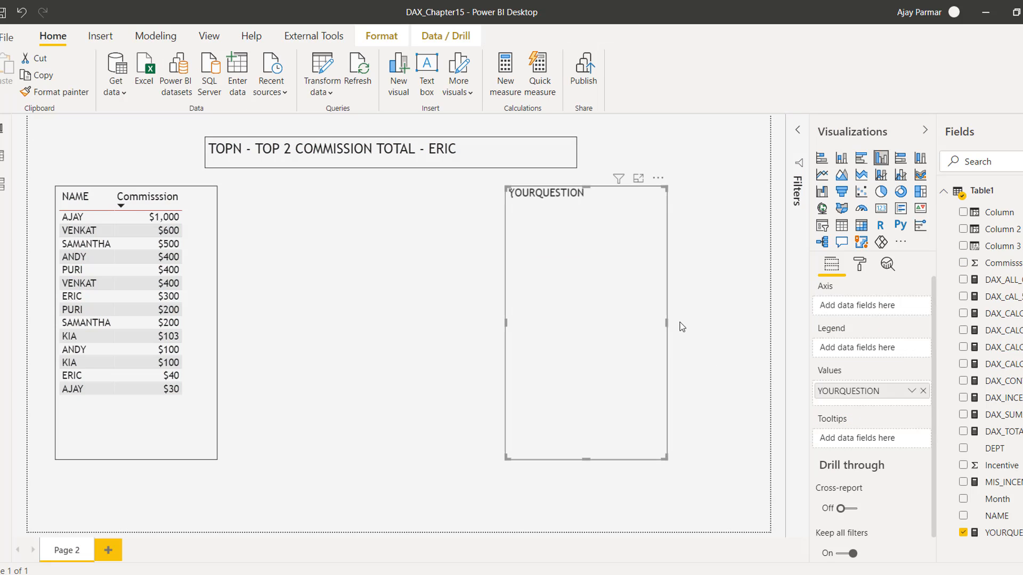
{"action": "left_click", "coordinate": [880, 212]}
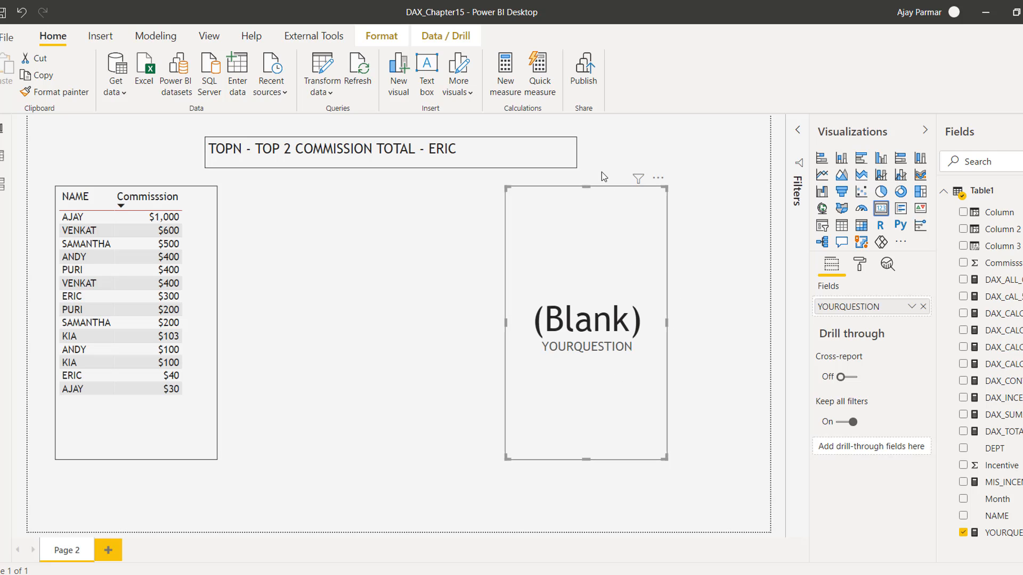
{"action": "left_click_drag", "start_coordinate": [586, 188], "coordinate": [731, 201]}
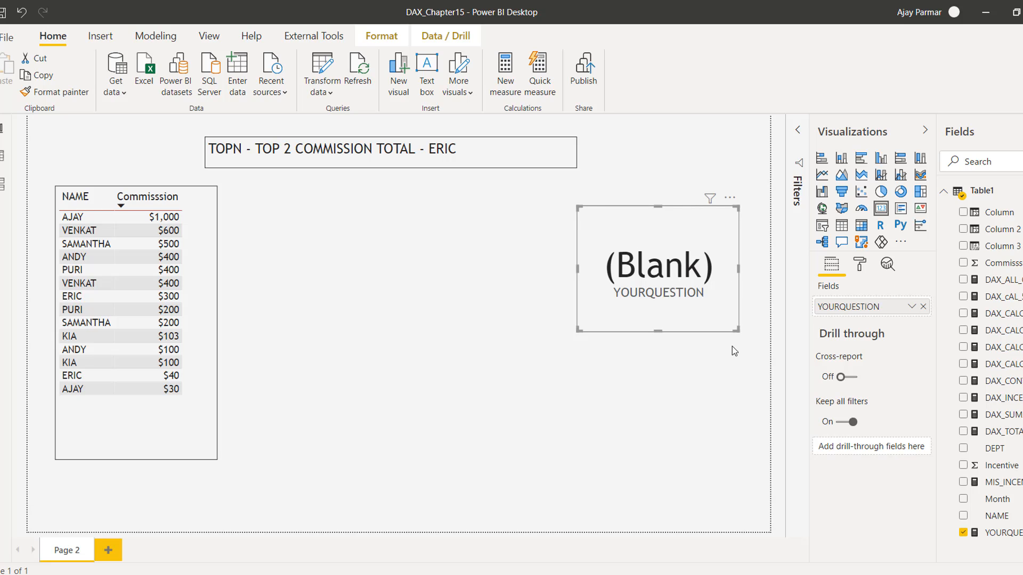
Examine the TOPN(2,Table1,Table1[Commisssion],DESC) part of the YOURQUESTION formula.
{"action": "left_click", "coordinate": [1003, 533]}
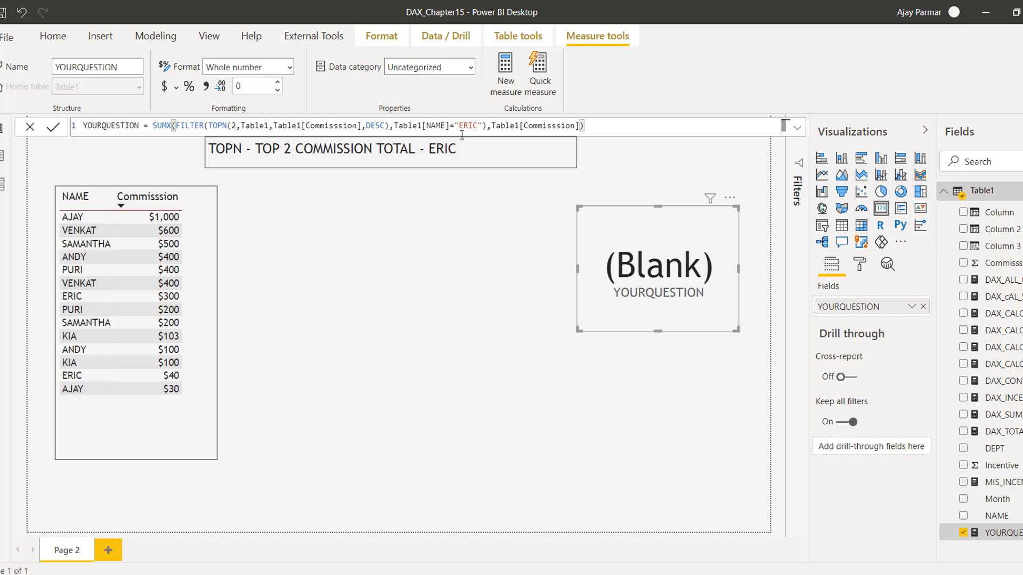
{"action": "left_click", "coordinate": [211, 126]}
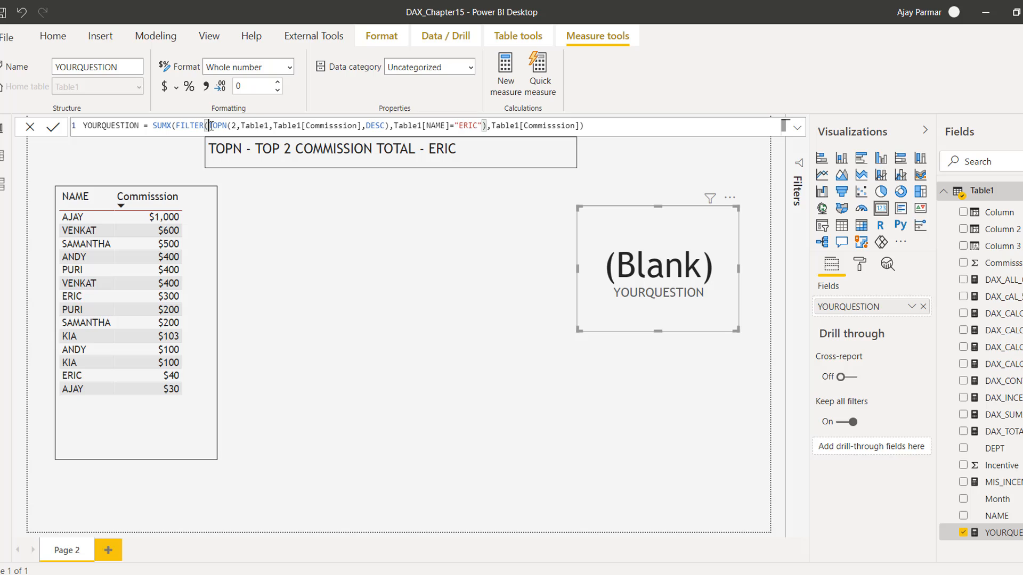
{"action": "left_click", "coordinate": [389, 126], "text": "shift"}
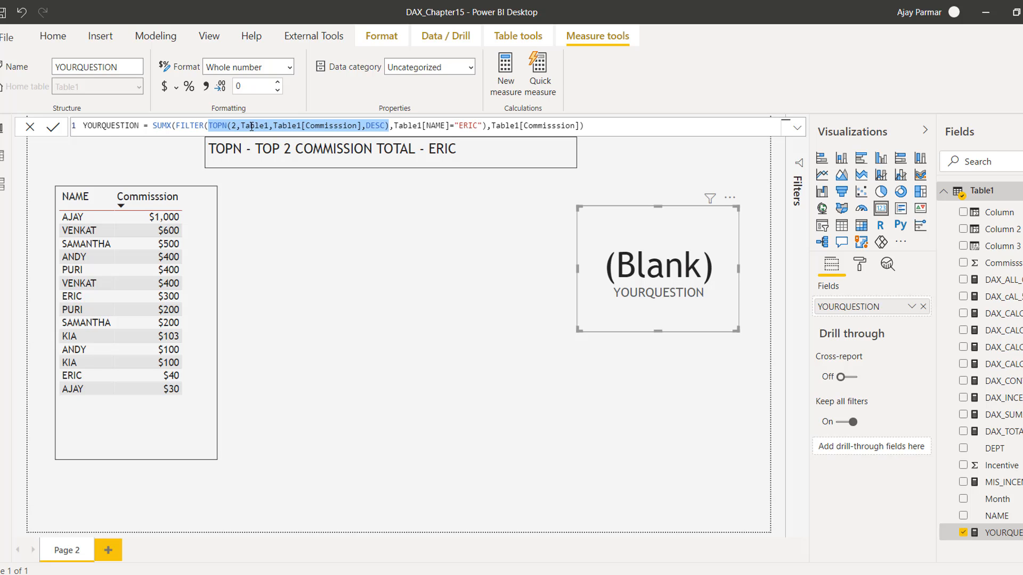
Add an empty table visual beside the existing NAME and Commisssion table, below the card, and enlarge it.
{"action": "left_click", "coordinate": [362, 270]}
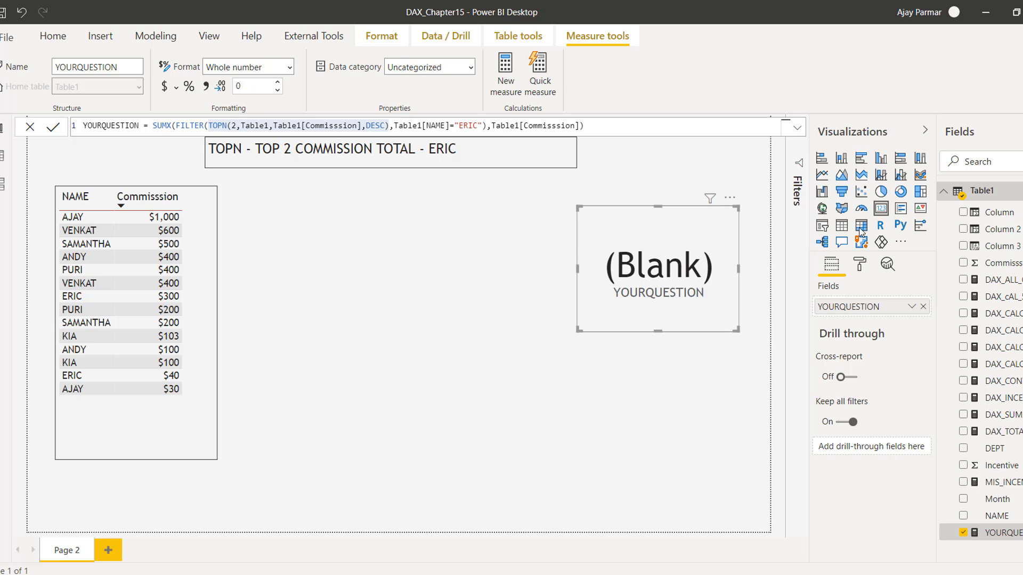
{"action": "left_click", "coordinate": [842, 226]}
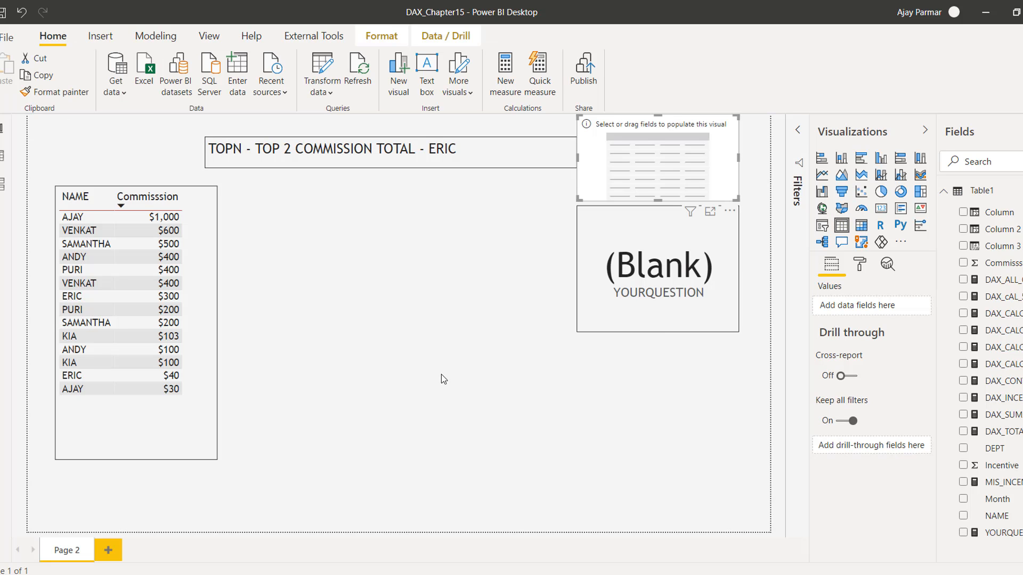
{"action": "left_click_drag", "start_coordinate": [721, 162], "coordinate": [421, 397]}
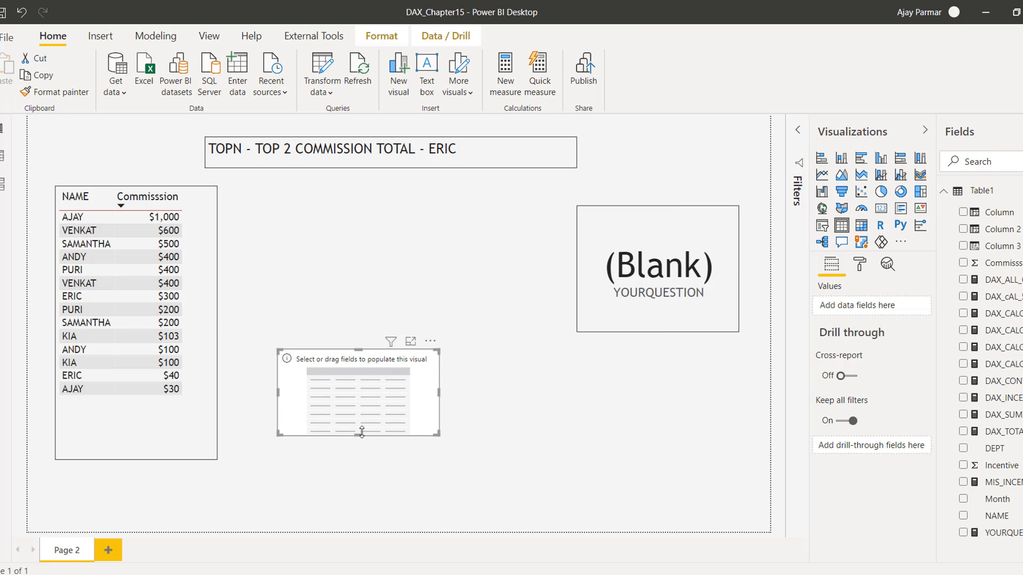
{"action": "left_click_drag", "start_coordinate": [361, 433], "coordinate": [359, 458]}
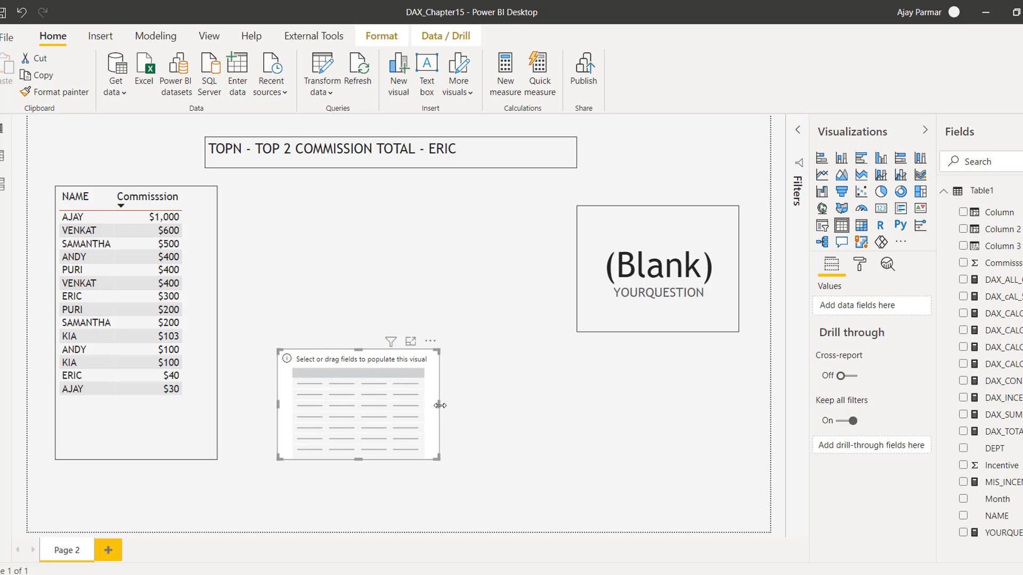
{"action": "left_click_drag", "start_coordinate": [440, 405], "coordinate": [644, 411]}
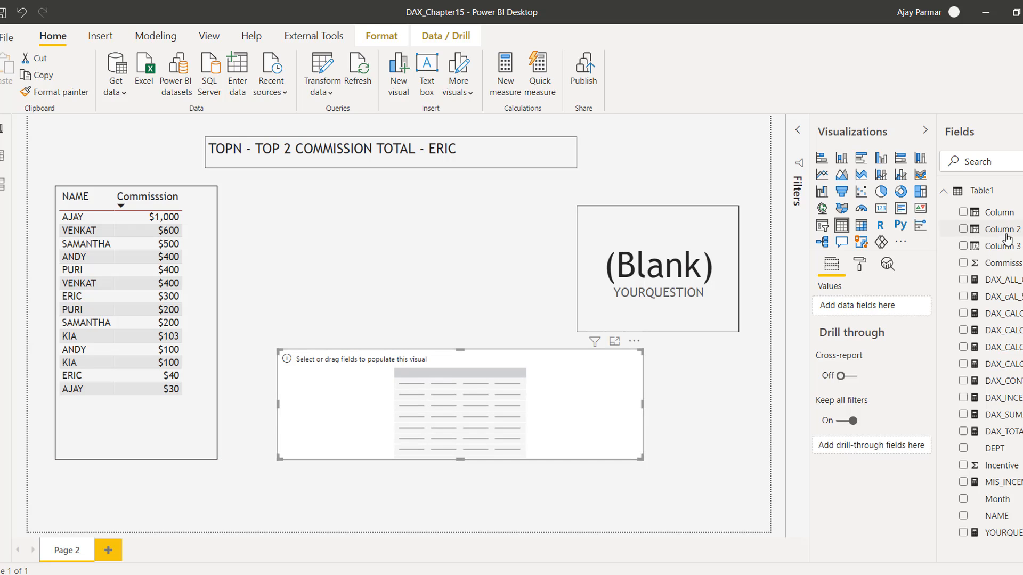
Add the Commisssion and NAME fields to the new table, with NAME as the first column.
{"action": "left_click_drag", "start_coordinate": [1004, 263], "coordinate": [545, 418]}
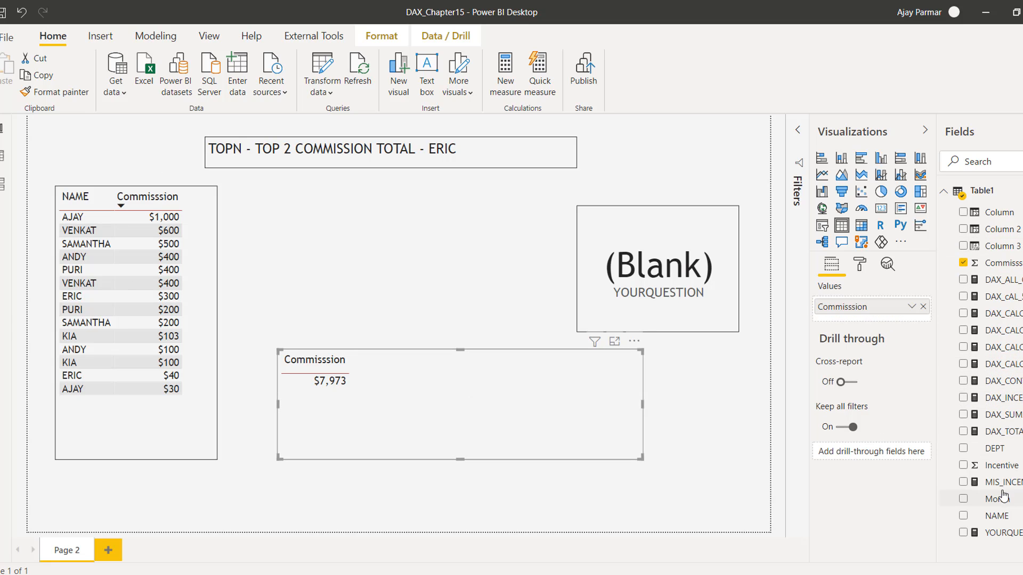
{"action": "left_click_drag", "start_coordinate": [997, 516], "coordinate": [306, 381]}
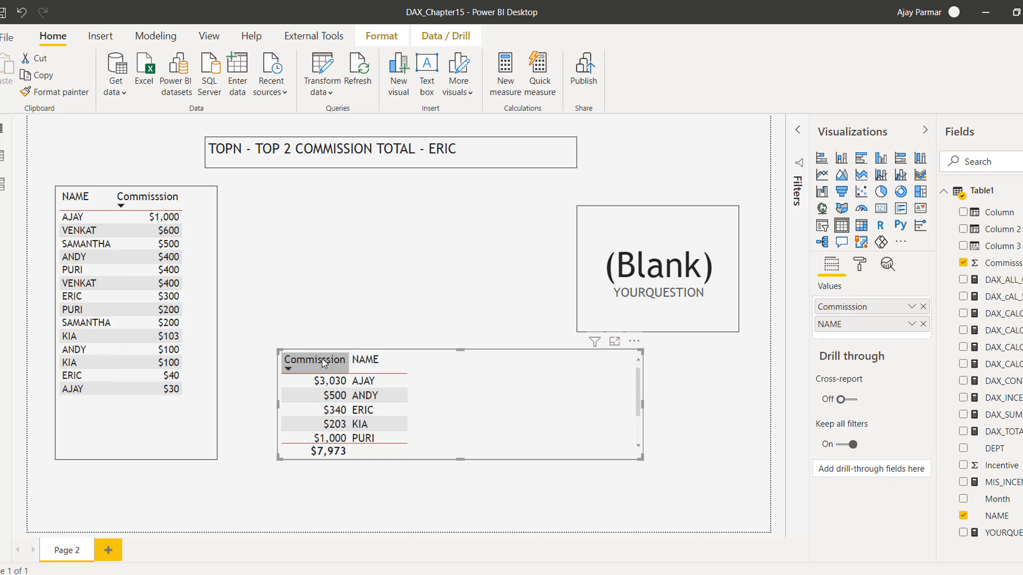
{"action": "left_click_drag", "start_coordinate": [376, 365], "coordinate": [302, 362]}
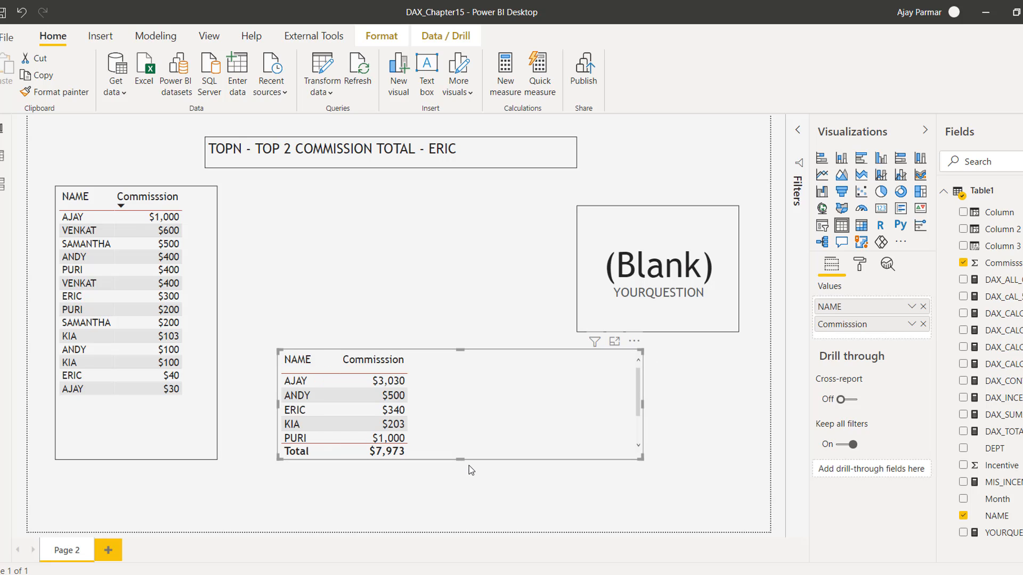
Make the new table taller to fit all its rows and sort it by Commisssion in descending order.
{"action": "left_click_drag", "start_coordinate": [461, 460], "coordinate": [468, 509]}
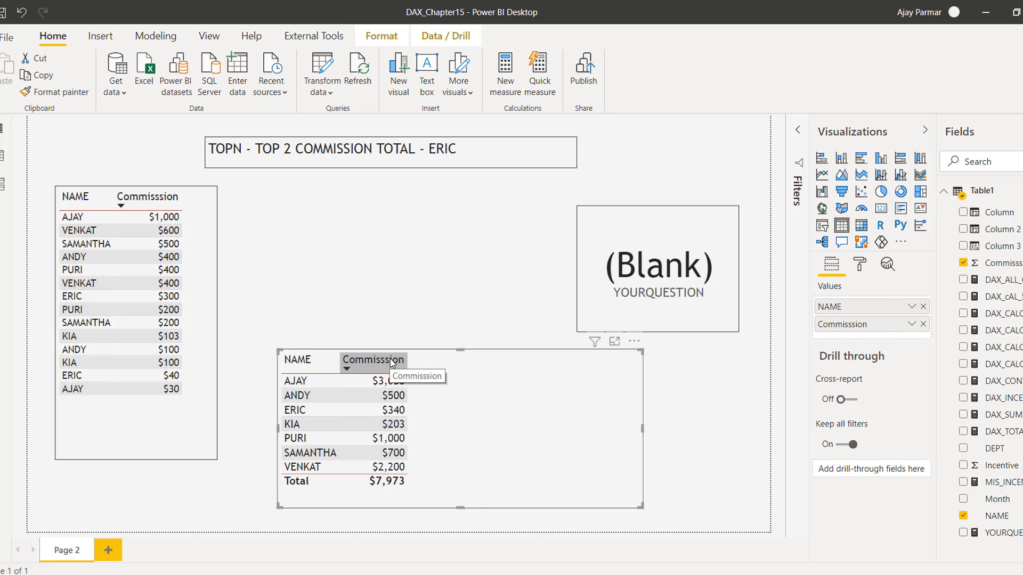
{"action": "left_click", "coordinate": [376, 361]}
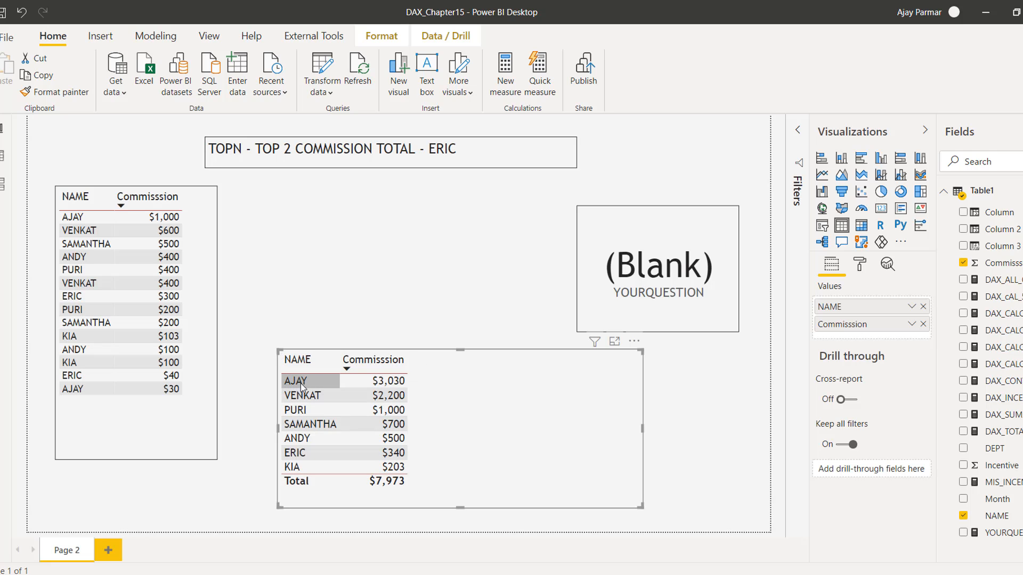
Compare the two highest rows of the sorted table with the YOURQUESTION formula.
{"action": "left_click", "coordinate": [290, 382]}
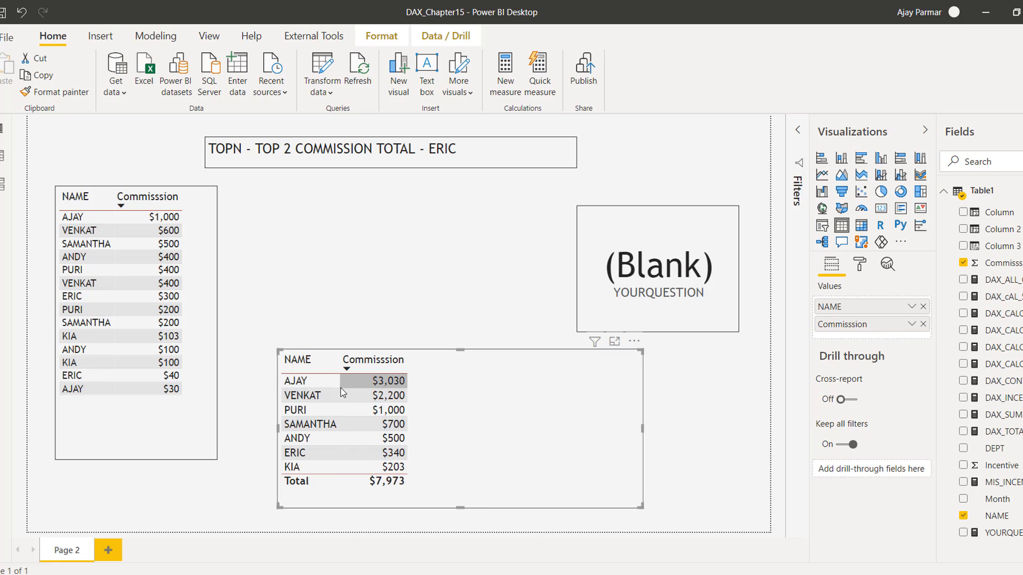
{"action": "left_click", "coordinate": [323, 396]}
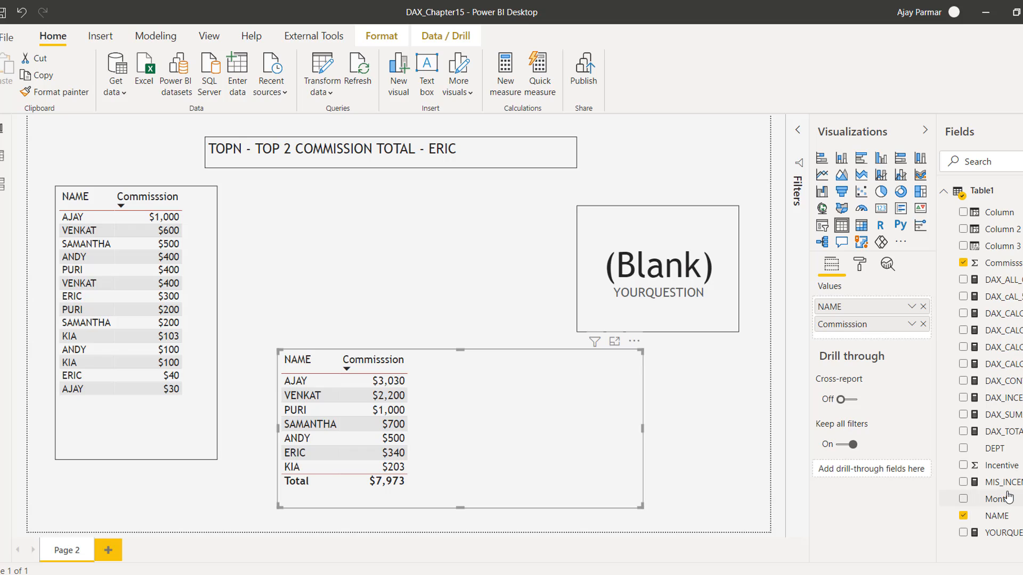
{"action": "left_click", "coordinate": [994, 532]}
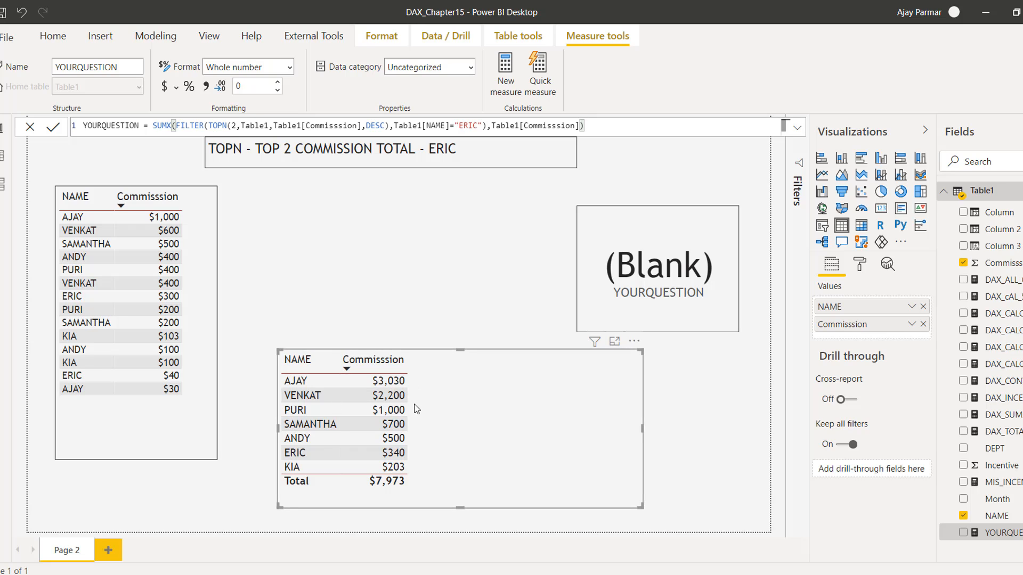
Make the title text box taller, leaving blank lines below the heading, and shift it slightly to the right.
{"action": "left_click", "coordinate": [101, 38]}
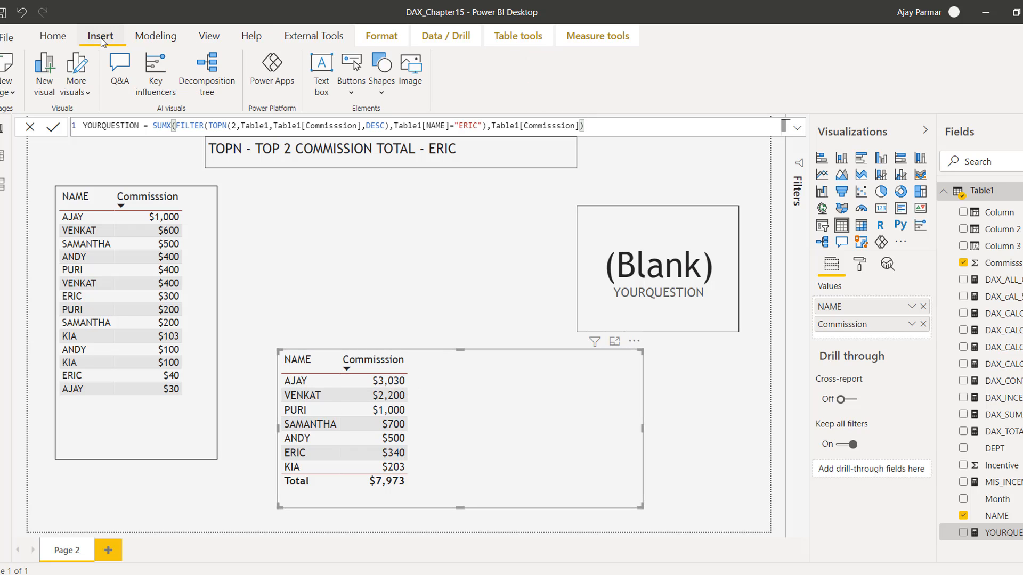
{"action": "left_click", "coordinate": [473, 155]}
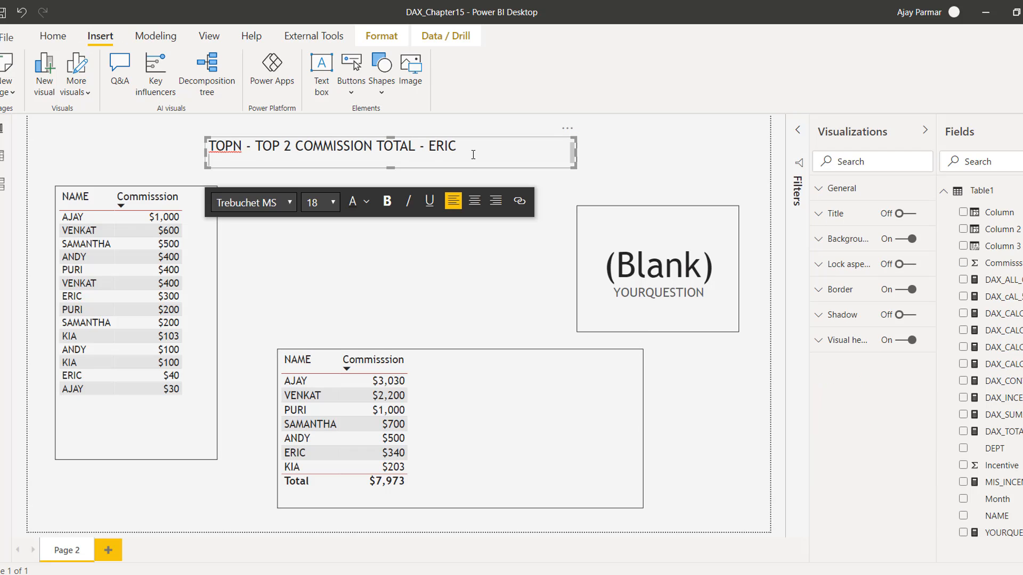
{"action": "key", "text": "Return"}
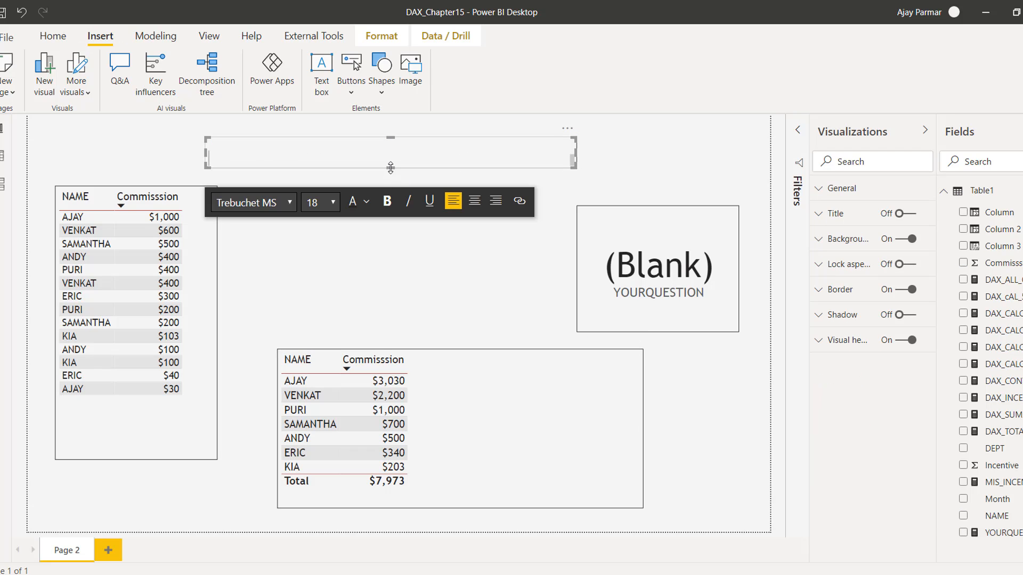
{"action": "left_click_drag", "start_coordinate": [391, 167], "coordinate": [404, 235]}
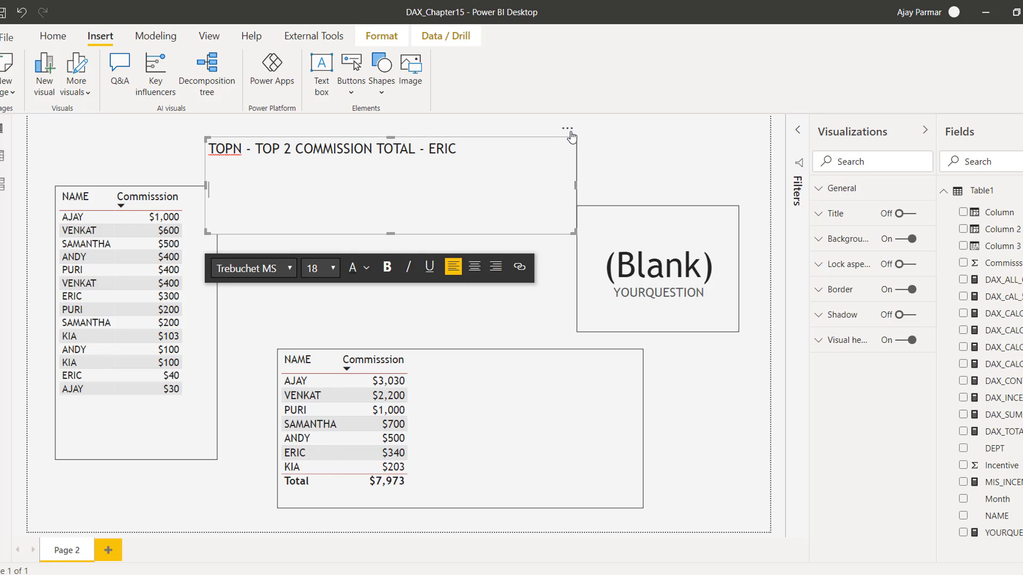
{"action": "left_click_drag", "start_coordinate": [571, 137], "coordinate": [603, 129]}
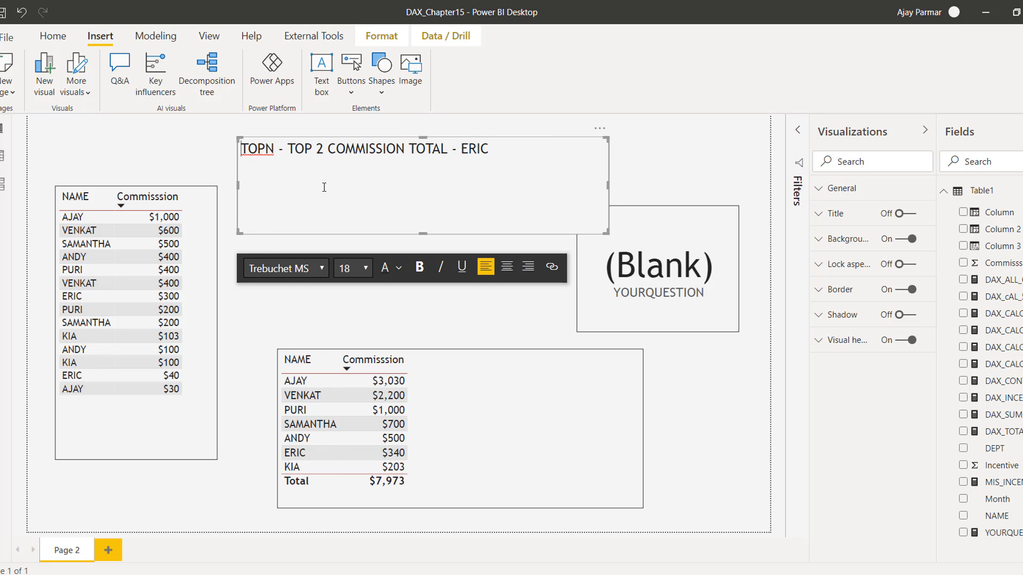
Add three example lines below the heading, pairing the employee's name with commissions of 5000, 400 and 120.
{"action": "left_click", "coordinate": [324, 187]}
{"action": "type", "text": "ERIC "}
{"action": "type", "text": "- 5000"}
{"action": "type", "text": " ERIC  -"}
{"action": "type", "text": "400 "}
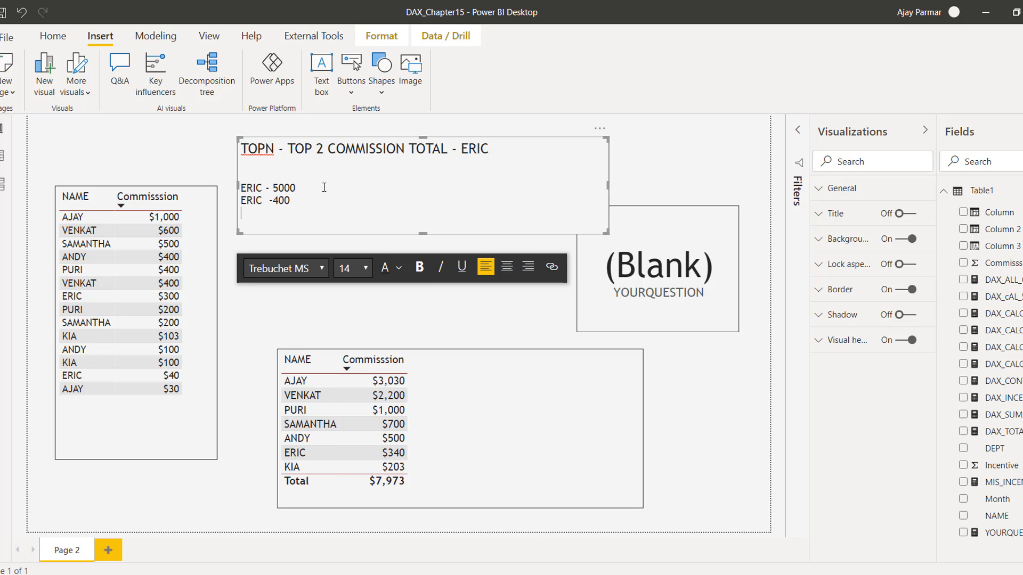
{"action": "type", "text": "ERIC - 120"}
{"action": "left_click", "coordinate": [551, 379]}
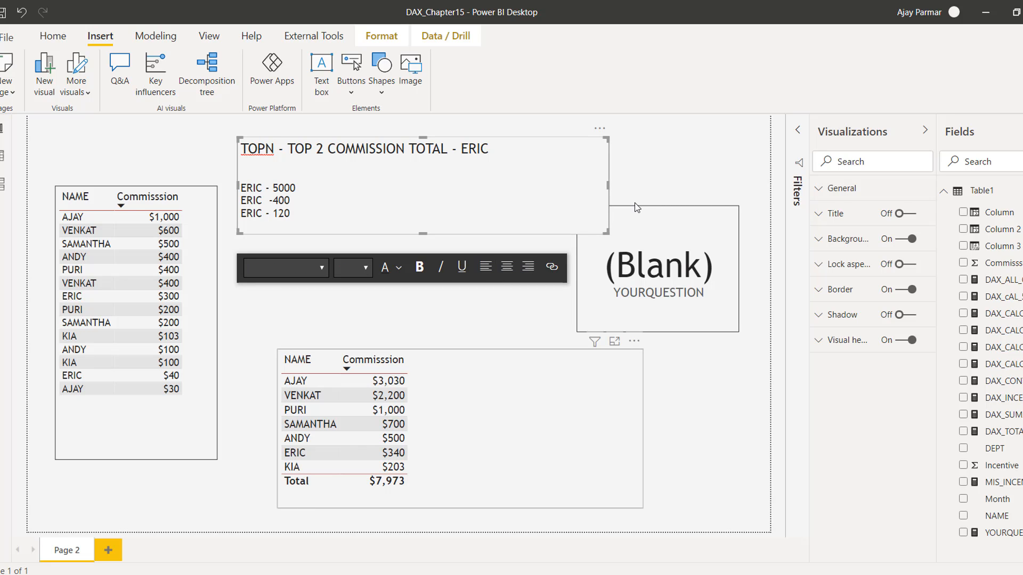
Narrow the title text box from its right edge so it no longer overlaps the YOURQUESTION card.
{"action": "left_click", "coordinate": [599, 184]}
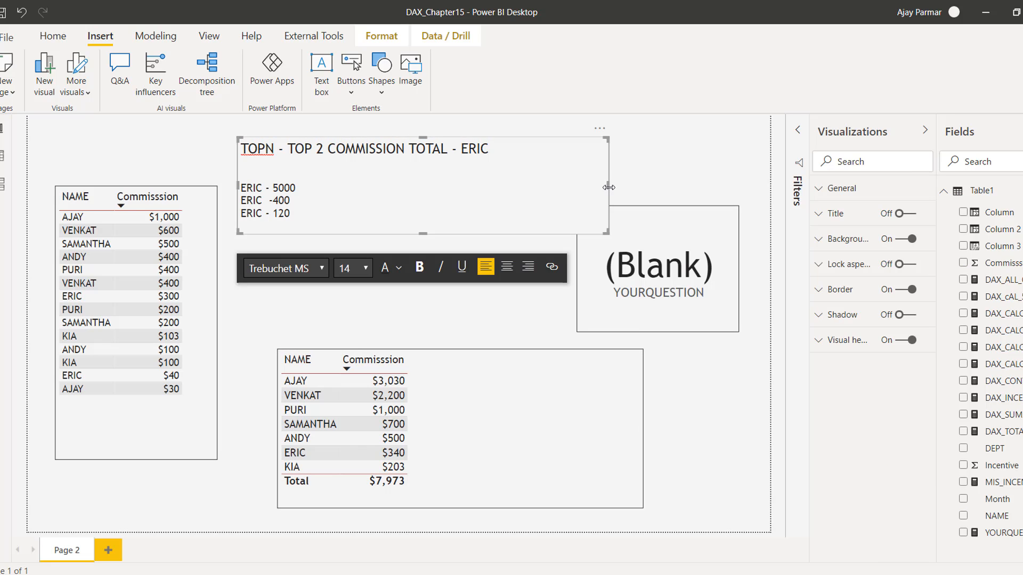
{"action": "left_click_drag", "start_coordinate": [609, 187], "coordinate": [459, 187]}
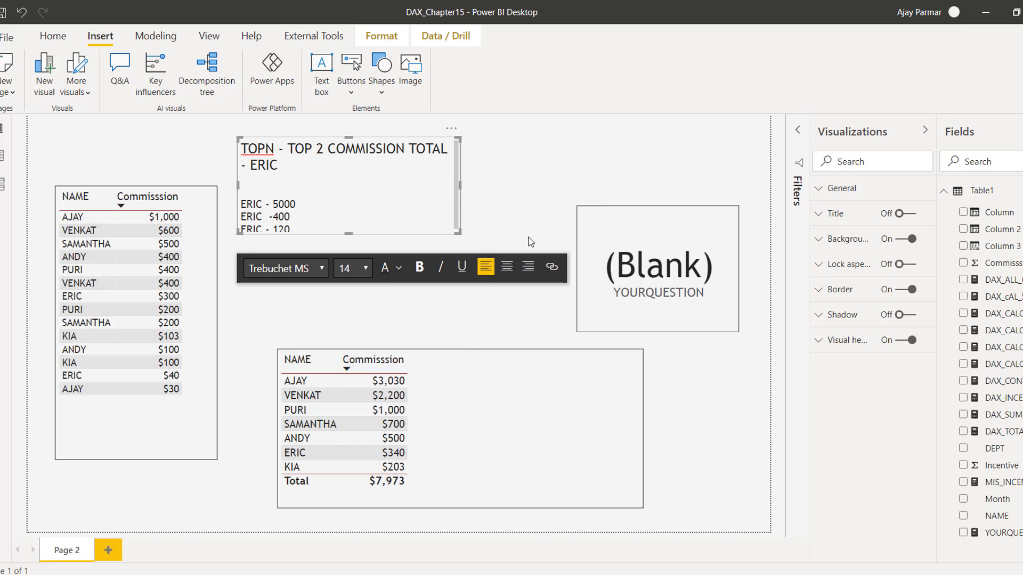
{"action": "left_click", "coordinate": [691, 323]}
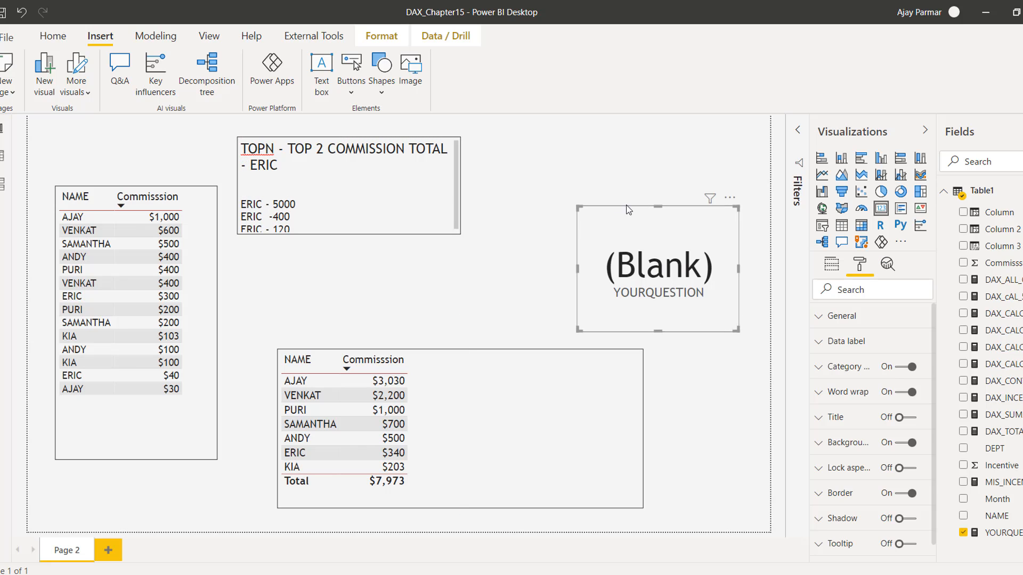
Remove everything after SUMX( from the YOURQUESTION measure's formula.
{"action": "left_click", "coordinate": [1003, 532]}
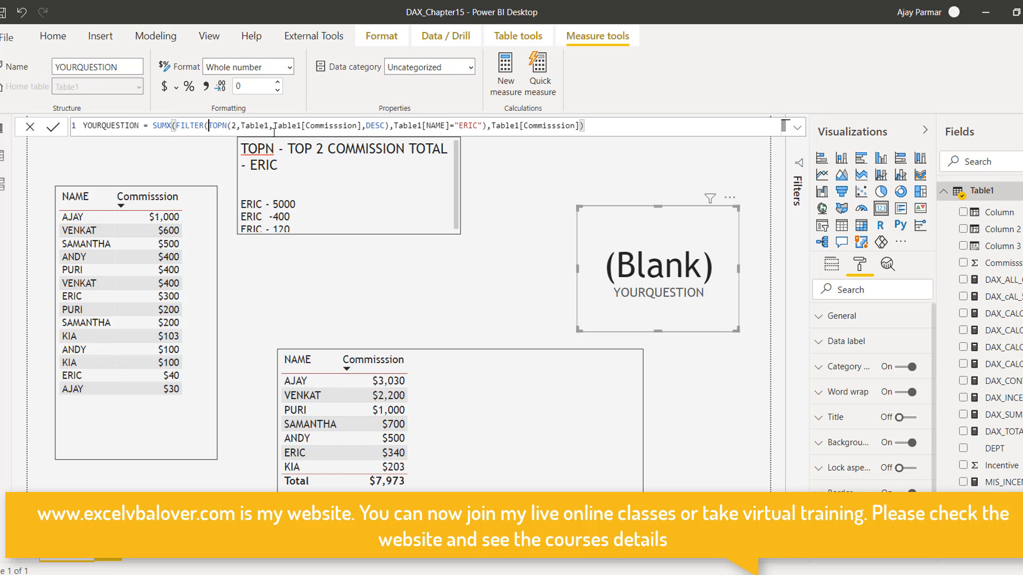
{"action": "left_click", "coordinate": [386, 127]}
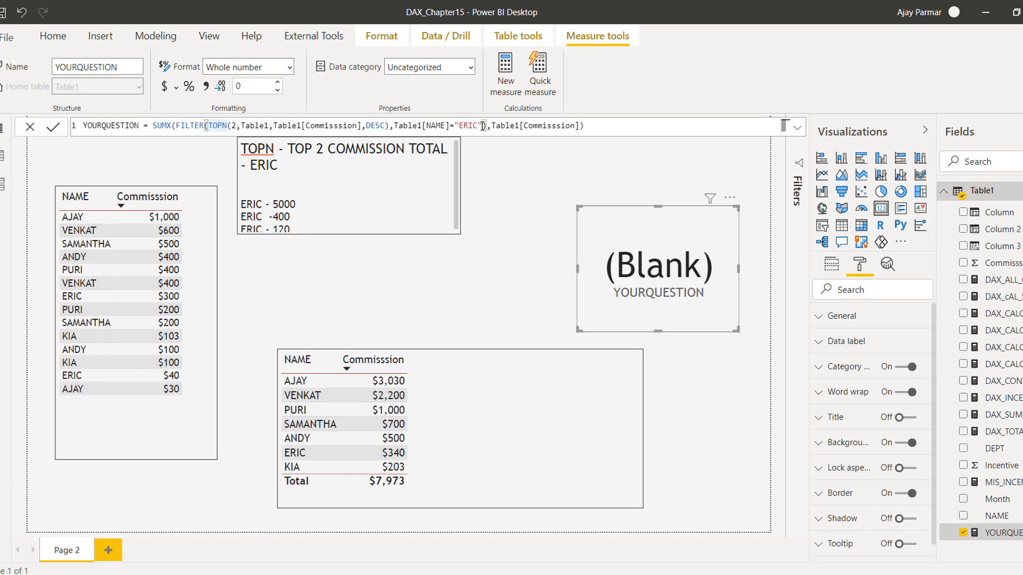
{"action": "left_click_drag", "start_coordinate": [483, 126], "coordinate": [221, 125]}
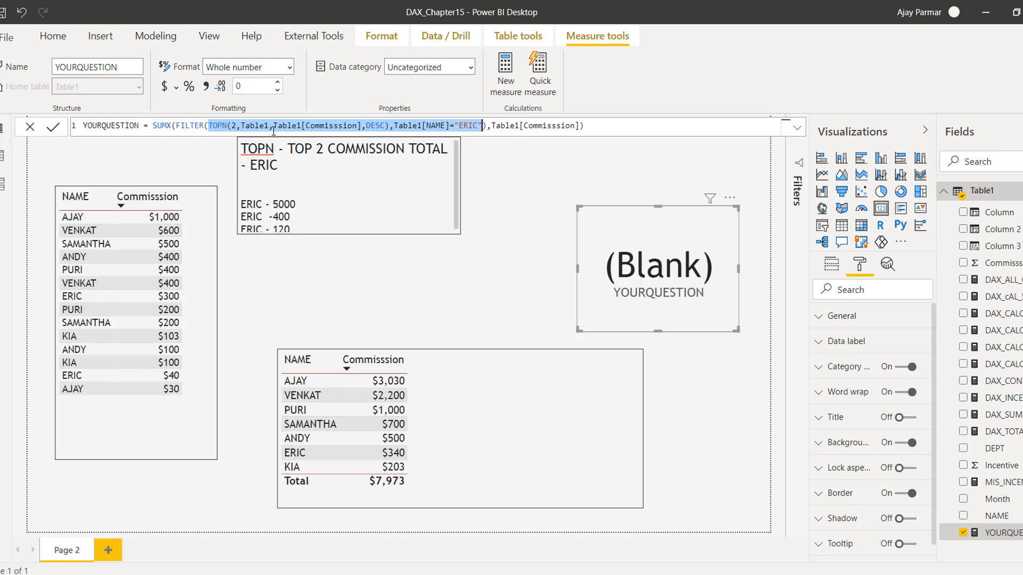
{"action": "left_click", "coordinate": [616, 131]}
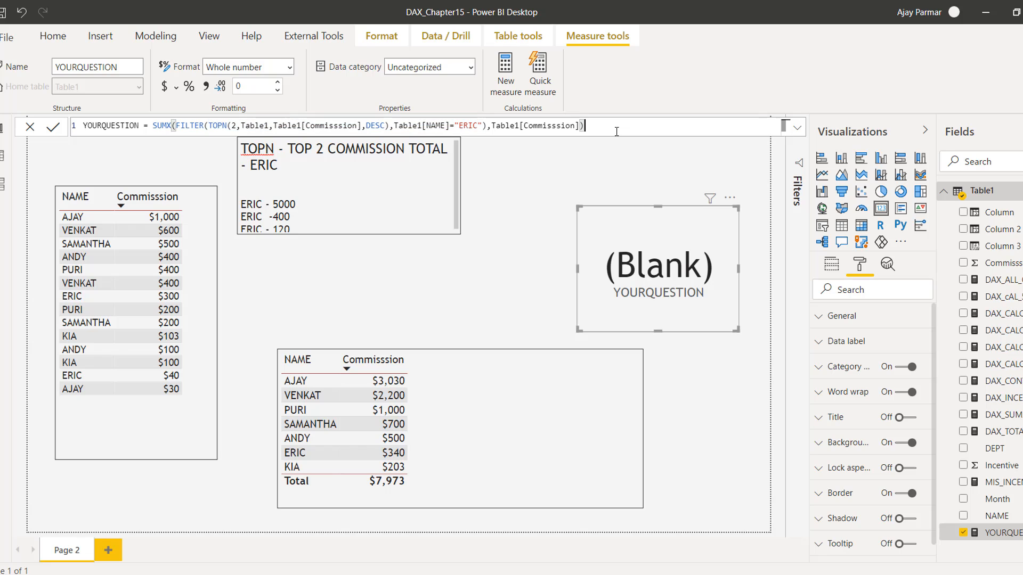
{"action": "key", "text": "BackSpace"}
{"action": "key", "text": "BackSpace"}
{"action": "key", "text": "BackSpace"}
{"action": "key", "text": "BackSpace"}
{"action": "key", "text": "BackSpace"}
{"action": "key", "text": "BackSpace"}
{"action": "key", "text": "BackSpace"}
{"action": "key", "text": "BackSpace"}
{"action": "key", "text": "BackSpace"}
{"action": "key", "text": "BackSpace"}
{"action": "key", "text": "BackSpace"}
{"action": "key", "text": "BackSpace"}
{"action": "key", "text": "BackSpace"}
{"action": "key", "text": "BackSpace"}
{"action": "key", "text": "BackSpace"}
{"action": "key", "text": "BackSpace"}
{"action": "key", "text": "BackSpace"}
{"action": "key", "text": "BackSpace"}
{"action": "key", "text": "BackSpace"}
{"action": "key", "text": "BackSpace"}
{"action": "key", "text": "BackSpace"}
{"action": "key", "text": "BackSpace"}
{"action": "key", "text": "BackSpace"}
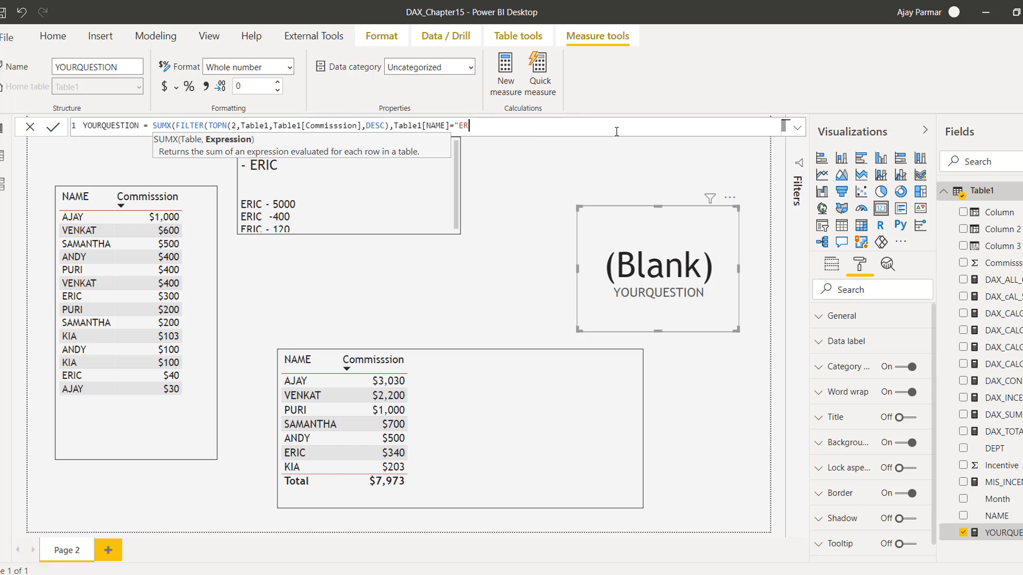
{"action": "key", "text": "BackSpace"}
{"action": "key", "text": "BackSpace"}
{"action": "key", "text": "BackSpace"}
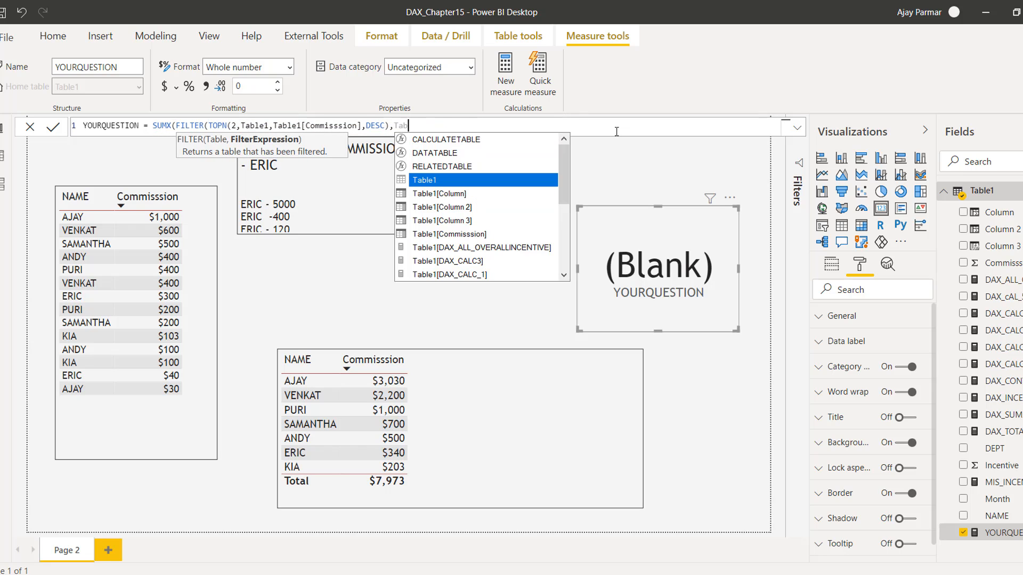
{"action": "key", "text": "BackSpace"}
{"action": "key", "text": "BackSpace"}
{"action": "key", "text": "BackSpace"}
{"action": "key", "text": "BackSpace"}
{"action": "key", "text": "BackSpace"}
{"action": "key", "text": "BackSpace"}
{"action": "key", "text": "BackSpace"}
{"action": "key", "text": "BackSpace"}
{"action": "key", "text": "BackSpace"}
{"action": "key", "text": "BackSpace"}
{"action": "key", "text": "BackSpace"}
{"action": "key", "text": "BackSpace"}
{"action": "key", "text": "BackSpace"}
{"action": "key", "text": "BackSpace"}
{"action": "key", "text": "BackSpace"}
{"action": "key", "text": "BackSpace"}
{"action": "key", "text": "BackSpace"}
{"action": "key", "text": "BackSpace"}
{"action": "key", "text": "BackSpace"}
{"action": "key", "text": "BackSpace"}
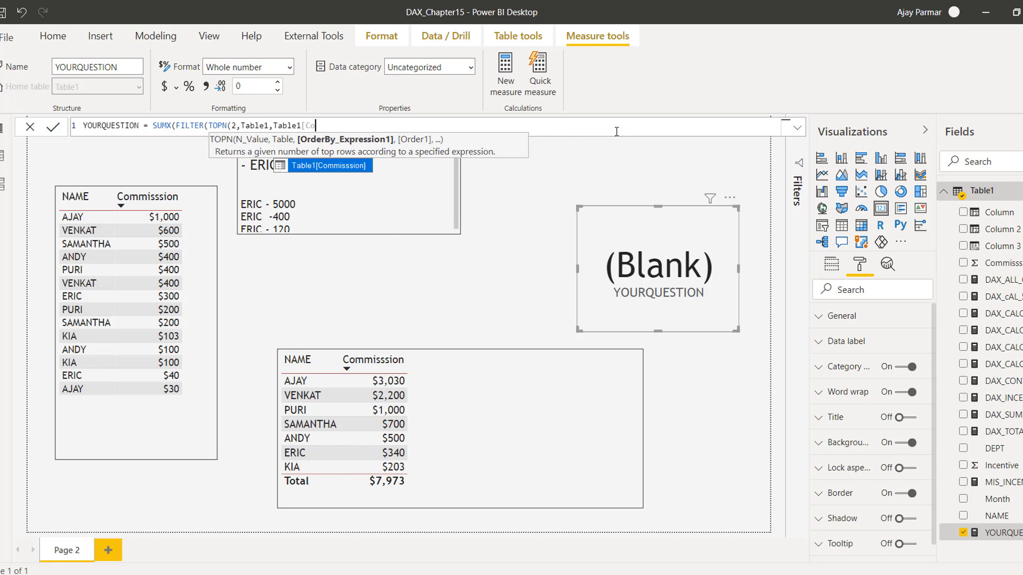
{"action": "key", "text": "BackSpace"}
{"action": "key", "text": "BackSpace"}
{"action": "key", "text": "BackSpace"}
{"action": "key", "text": "BackSpace"}
{"action": "key", "text": "BackSpace"}
{"action": "key", "text": "BackSpace"}
{"action": "key", "text": "BackSpace"}
{"action": "key", "text": "BackSpace"}
{"action": "key", "text": "BackSpace"}
{"action": "key", "text": "BackSpace"}
{"action": "key", "text": "BackSpace"}
{"action": "key", "text": "BackSpace"}
{"action": "key", "text": "BackSpace"}
{"action": "key", "text": "BackSpace"}
{"action": "key", "text": "BackSpace"}
{"action": "key", "text": "BackSpace"}
{"action": "key", "text": "BackSpace"}
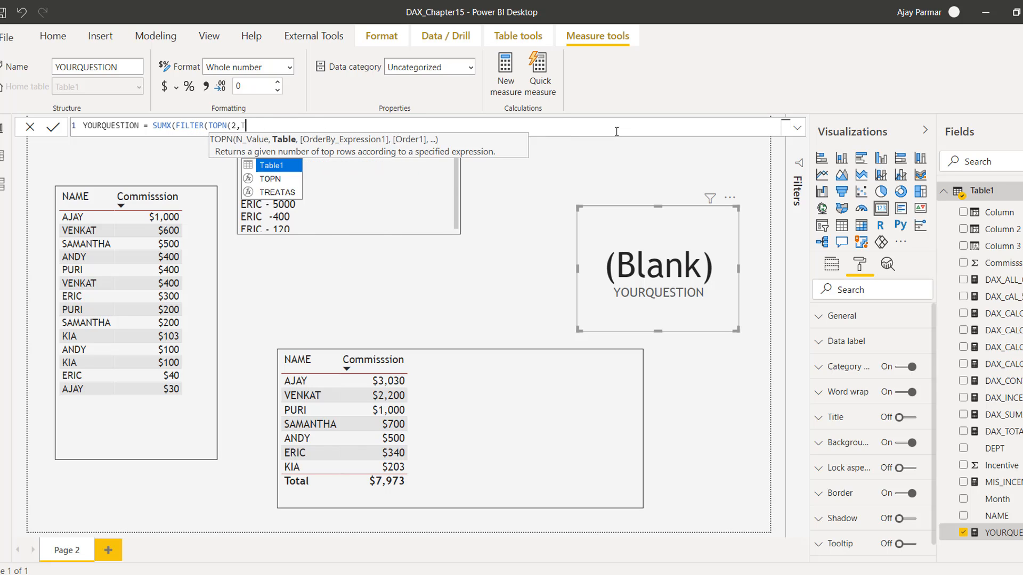
{"action": "key", "text": "BackSpace"}
{"action": "key", "text": "BackSpace"}
{"action": "key", "text": "BackSpace"}
{"action": "key", "text": "BackSpace"}
{"action": "key", "text": "BackSpace"}
{"action": "key", "text": "BackSpace"}
{"action": "key", "text": "BackSpace"}
{"action": "key", "text": "BackSpace"}
{"action": "key", "text": "BackSpace"}
{"action": "key", "text": "BackSpace"}
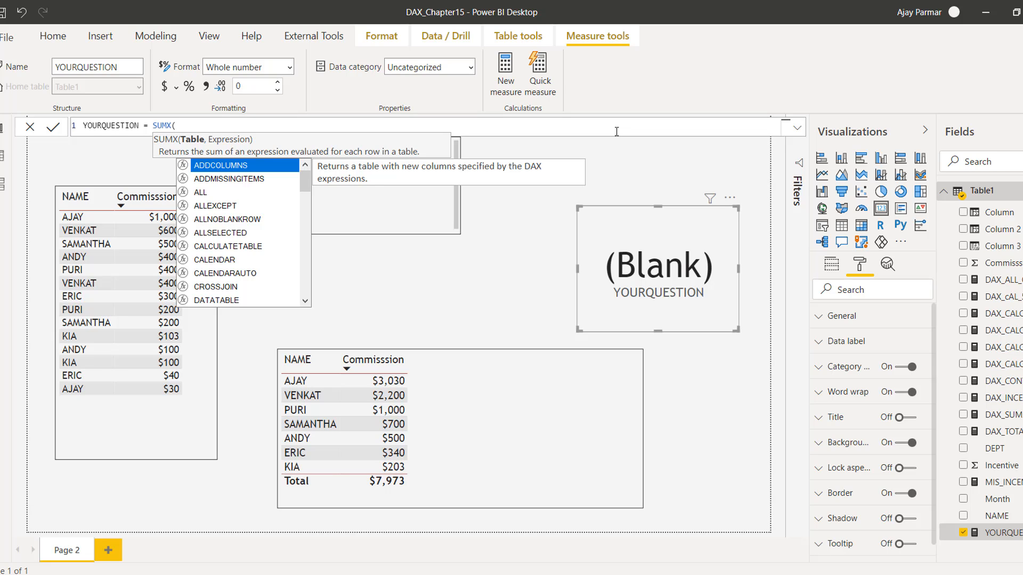
Nest TOPN with an N value of 2 inside SUMX, using FILTER on Table1 as its table argument.
{"action": "type", "text": "TOP"}
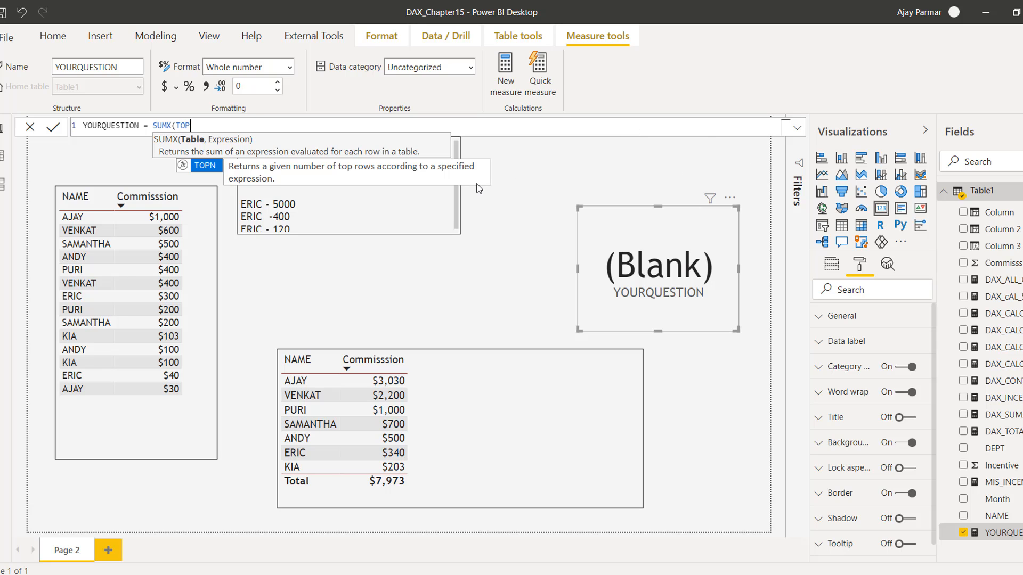
{"action": "type", "text": "N("}
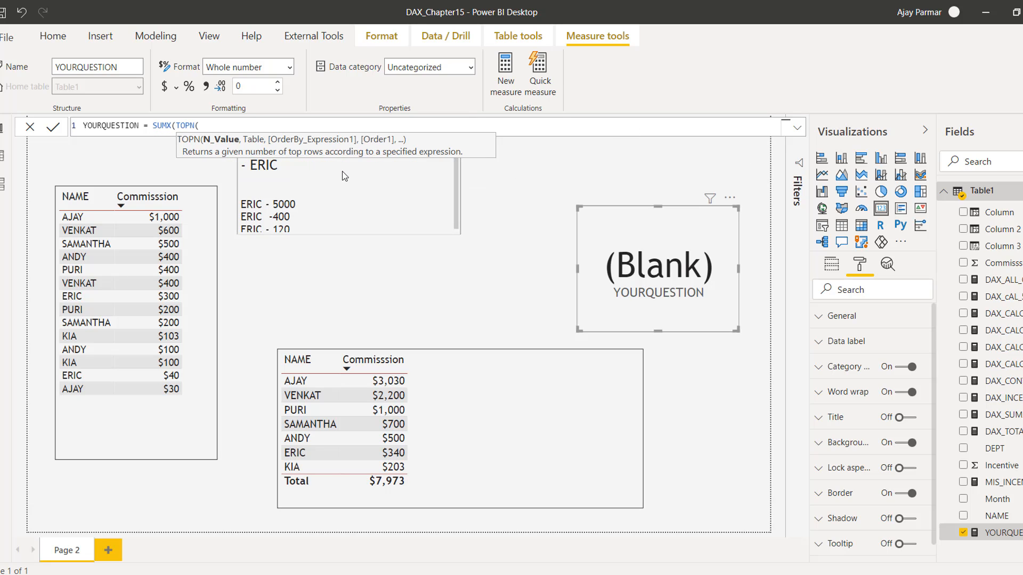
{"action": "type", "text": "2,"}
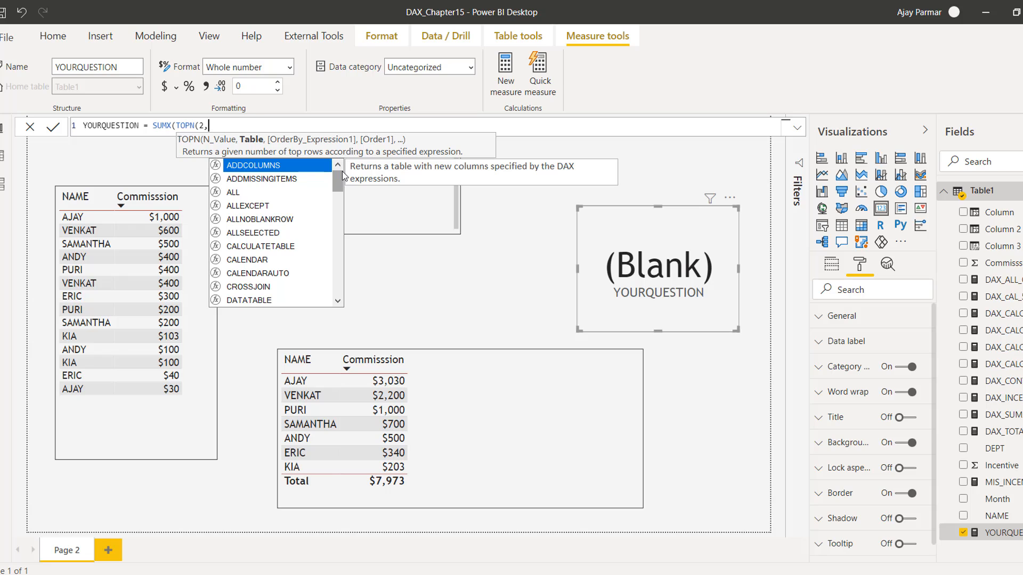
{"action": "type", "text": "FILTER"}
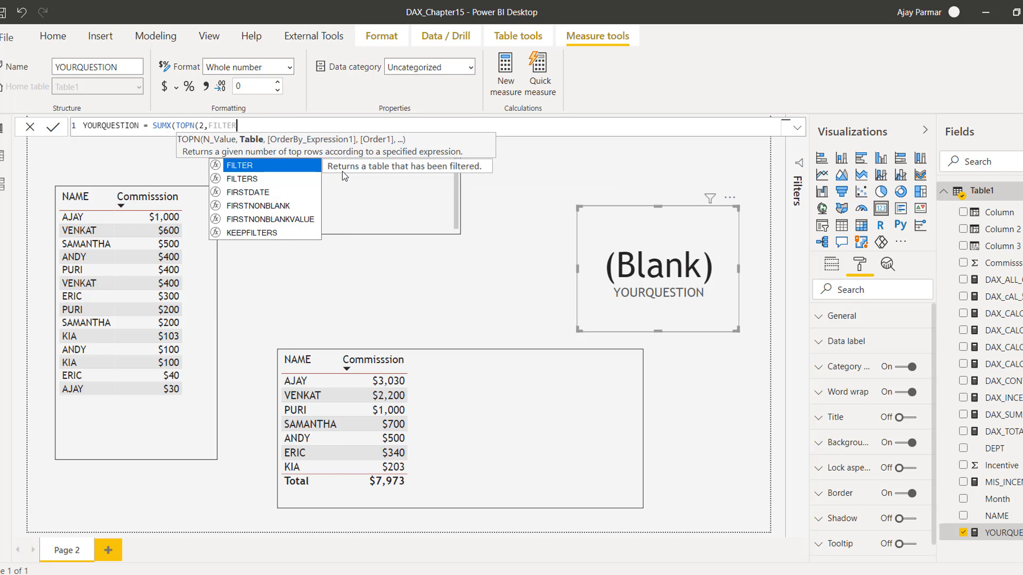
{"action": "type", "text": "("}
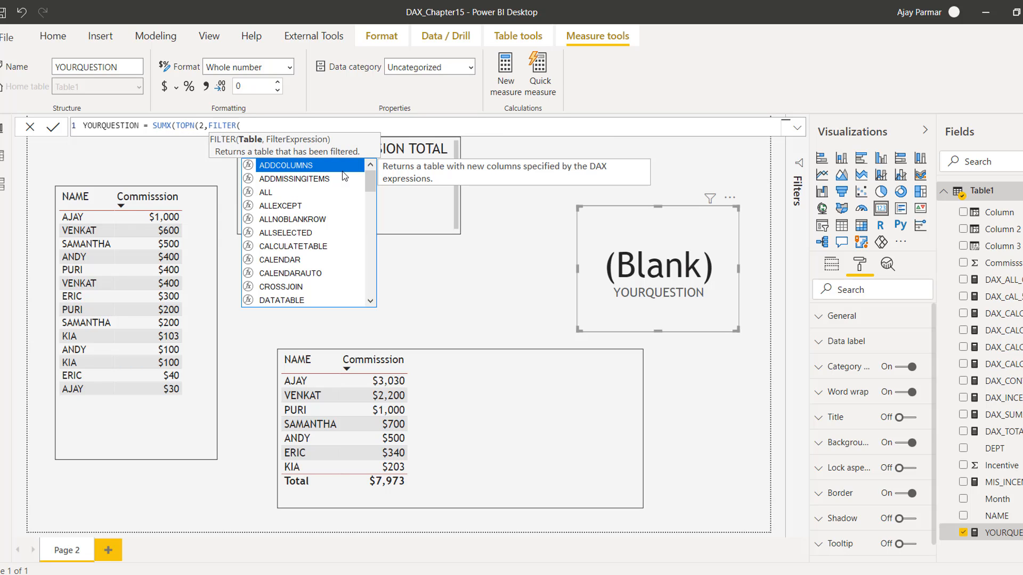
{"action": "type", "text": "Table1"}
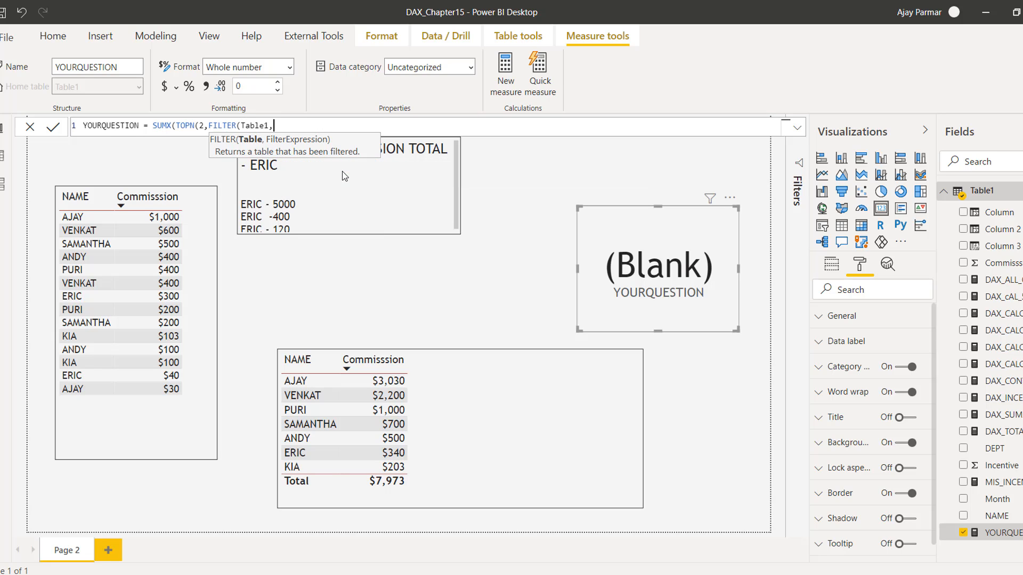
{"action": "type", "text": ",NAME="}
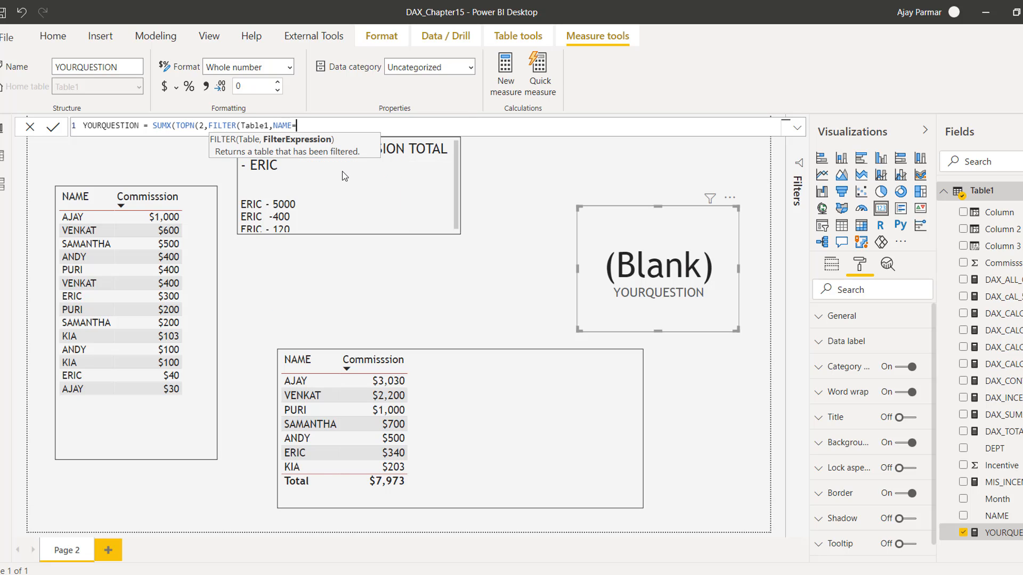
{"action": "key", "text": "BackSpace"}
{"action": "key", "text": "BackSpace"}
{"action": "key", "text": "BackSpace"}
{"action": "key", "text": "BackSpace"}
{"action": "key", "text": "BackSpace"}
Complete the FILTER condition by matching Table1[NAME] to the employee's name from the heading, and close FILTER.
{"action": "type", "text": "NA"}
{"action": "key", "text": "Down"}
{"action": "key", "text": "Down"}
{"action": "key", "text": "Down"}
{"action": "key", "text": "Down"}
{"action": "key", "text": "Tab"}
{"action": "type", "text": "=\"ERIC\""}
{"action": "type", "text": ")"}
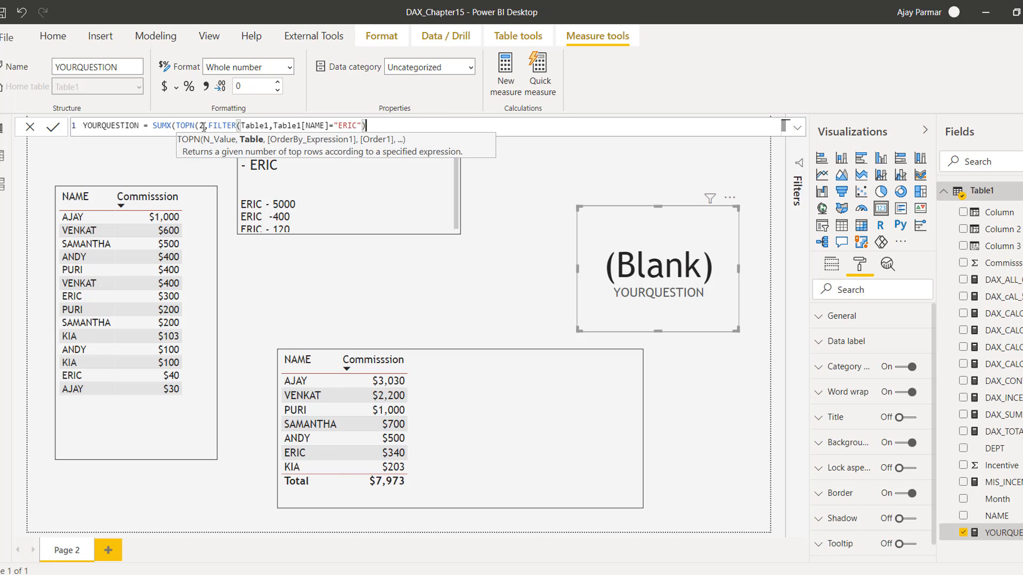
Order the TOPN rows by Table1[Commisssion] with DESC and close the TOPN function.
{"action": "type", "text": ","}
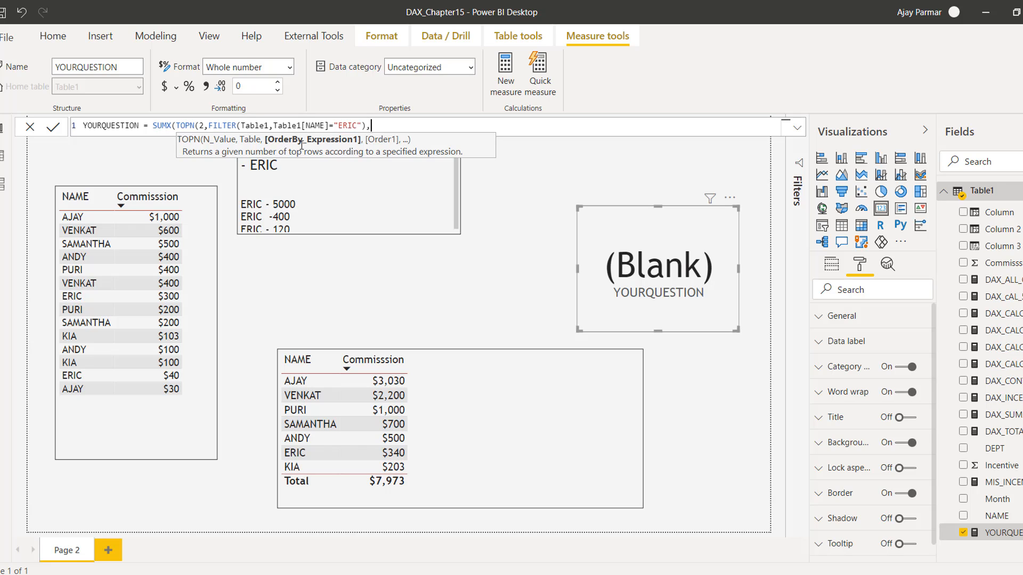
{"action": "type", "text": "COM"}
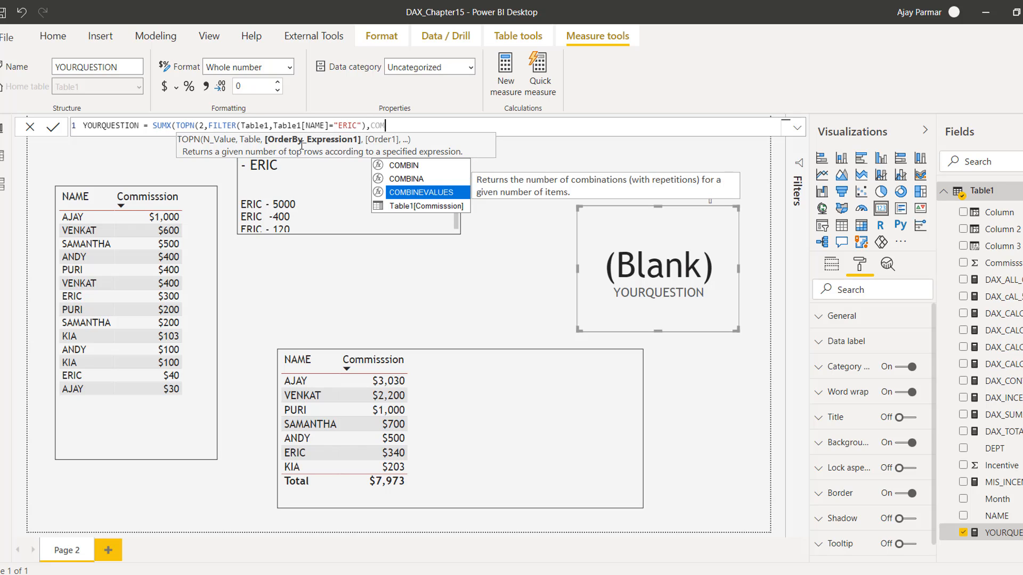
{"action": "key", "text": "Down"}
{"action": "key", "text": "Tab"}
{"action": "type", "text": ","}
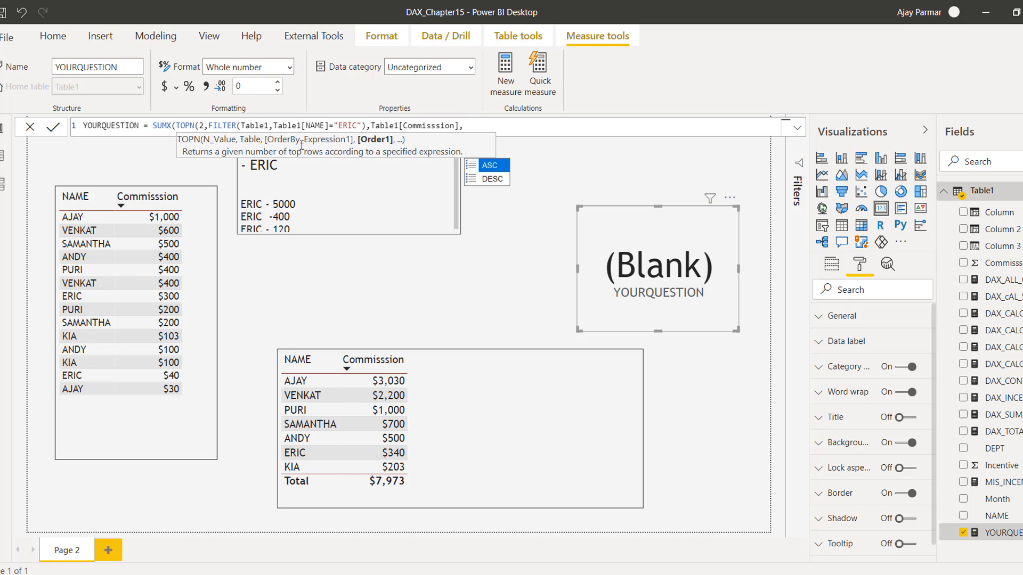
{"action": "key", "text": "Down"}
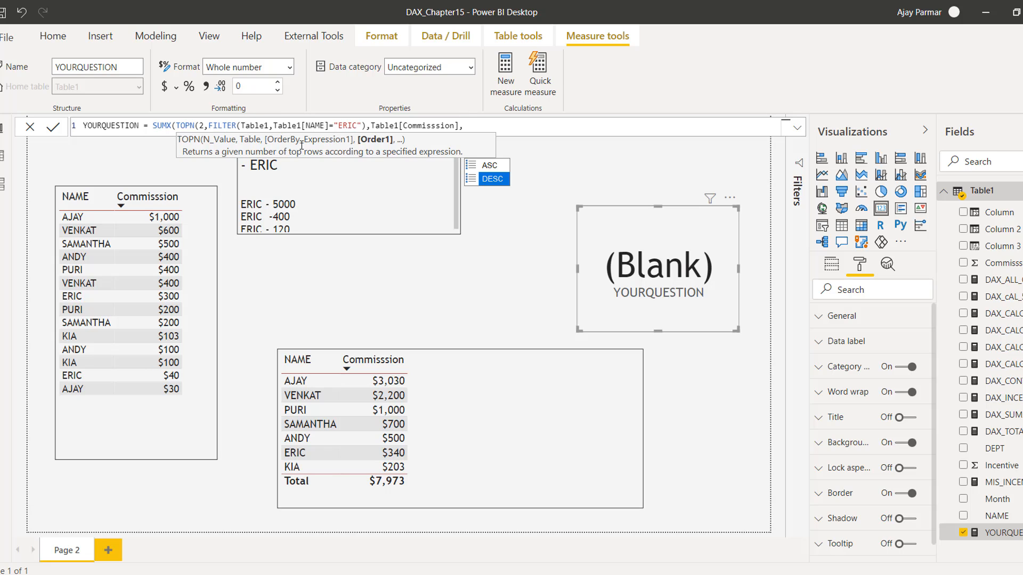
{"action": "key", "text": "Tab"}
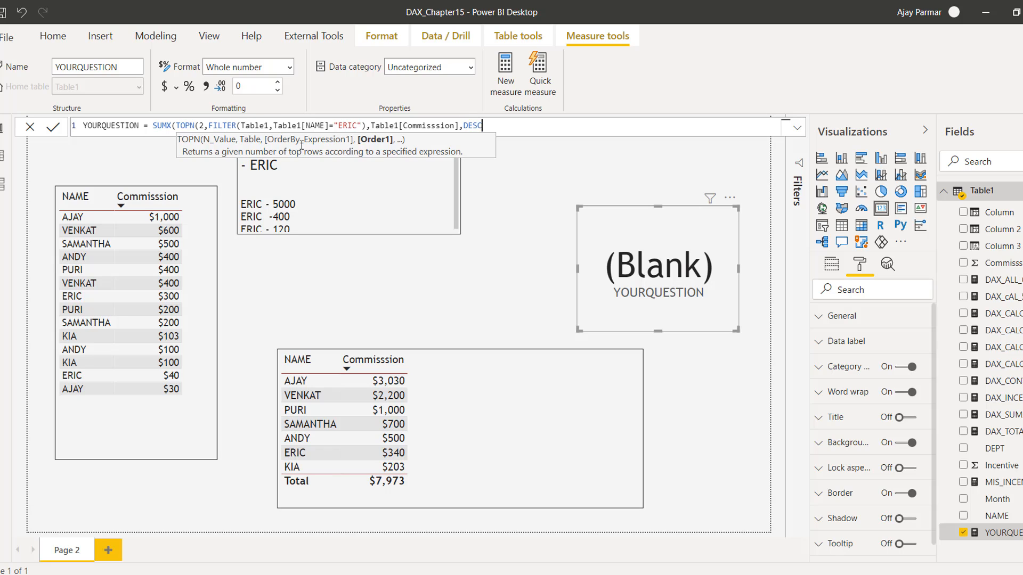
{"action": "type", "text": "),"}
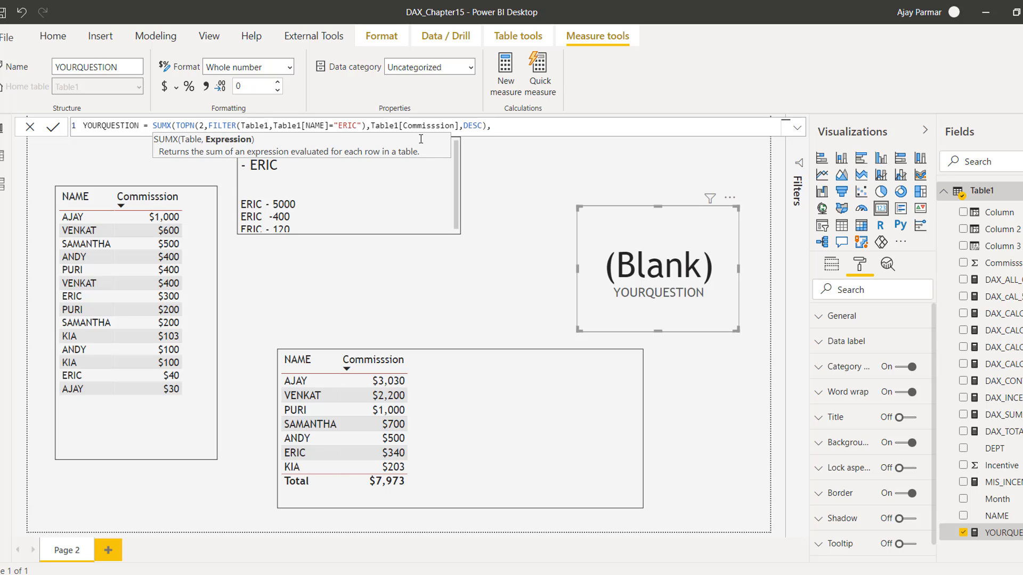
Use Table1[Commisssion] as the SUMX expression, close the function and commit the YOURQUESTION measure.
{"action": "type", "text": "COM"}
{"action": "key", "text": "Down"}
{"action": "key", "text": "Down"}
{"action": "key", "text": "Down"}
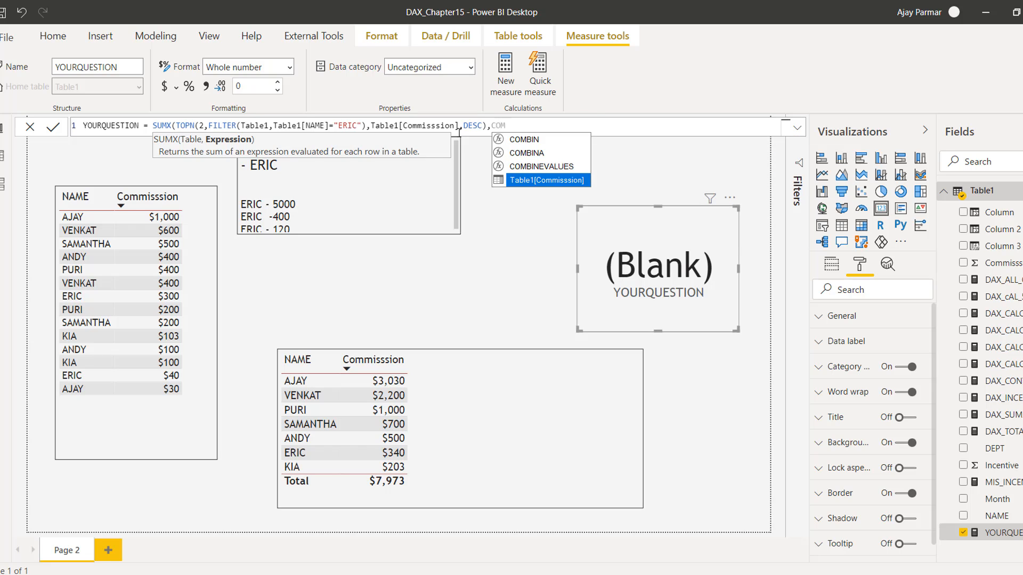
{"action": "key", "text": "Tab"}
{"action": "type", "text": ")"}
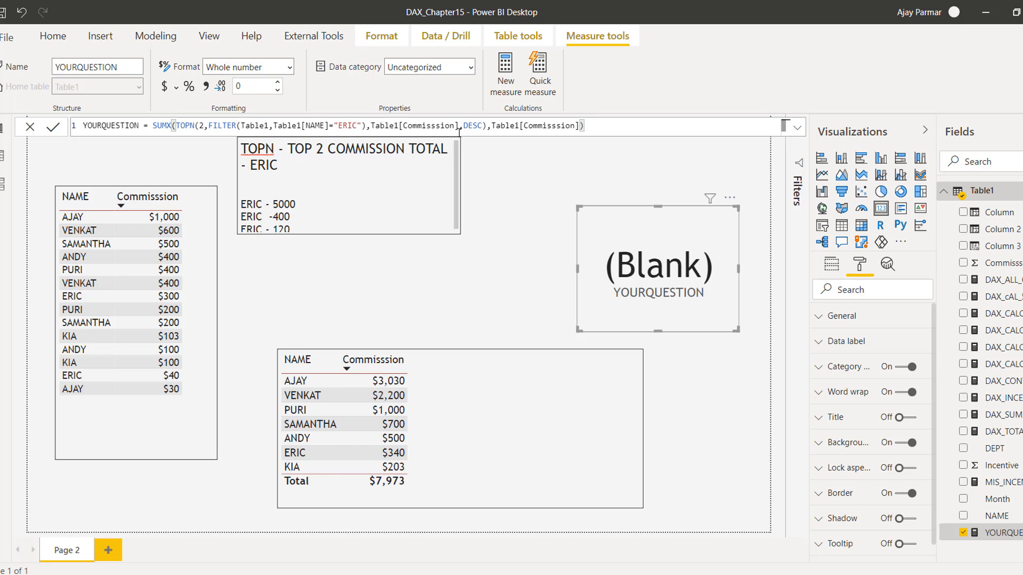
{"action": "key", "text": "Return"}
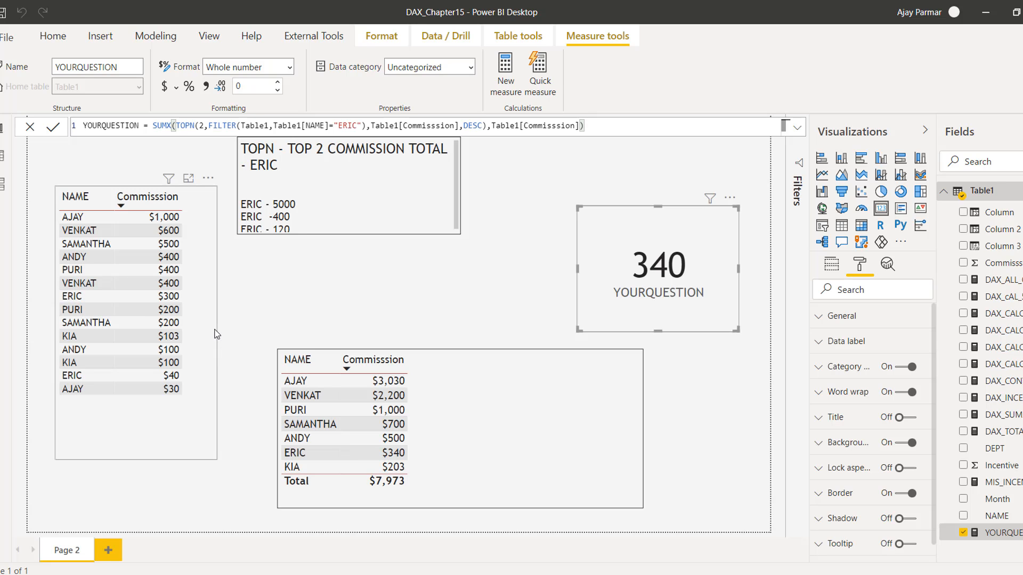
Change the TOPN N value to 1 in the YOURQUESTION formula and commit it.
{"action": "left_click", "coordinate": [203, 127]}
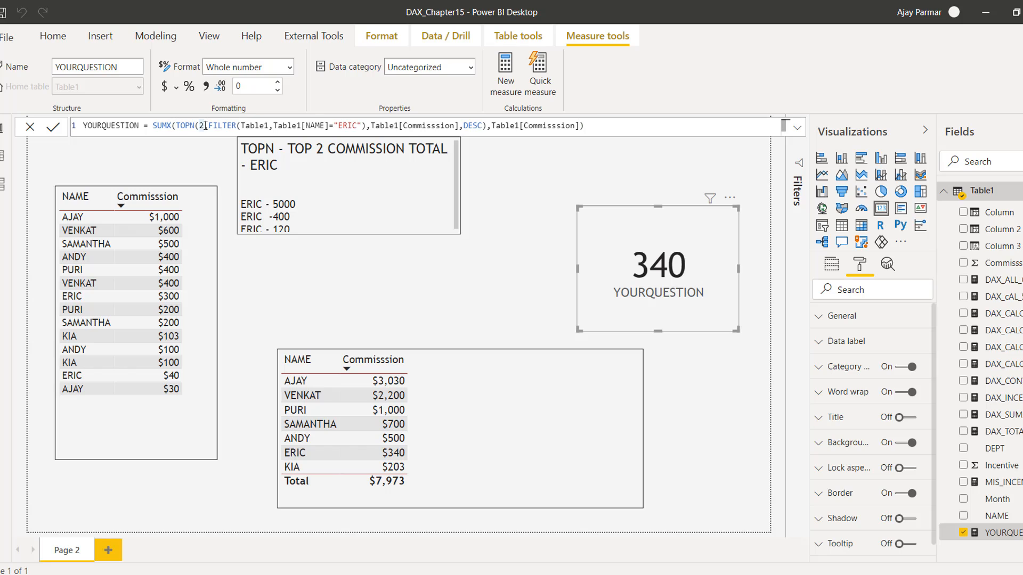
{"action": "key", "text": "BackSpace"}
{"action": "type", "text": "1"}
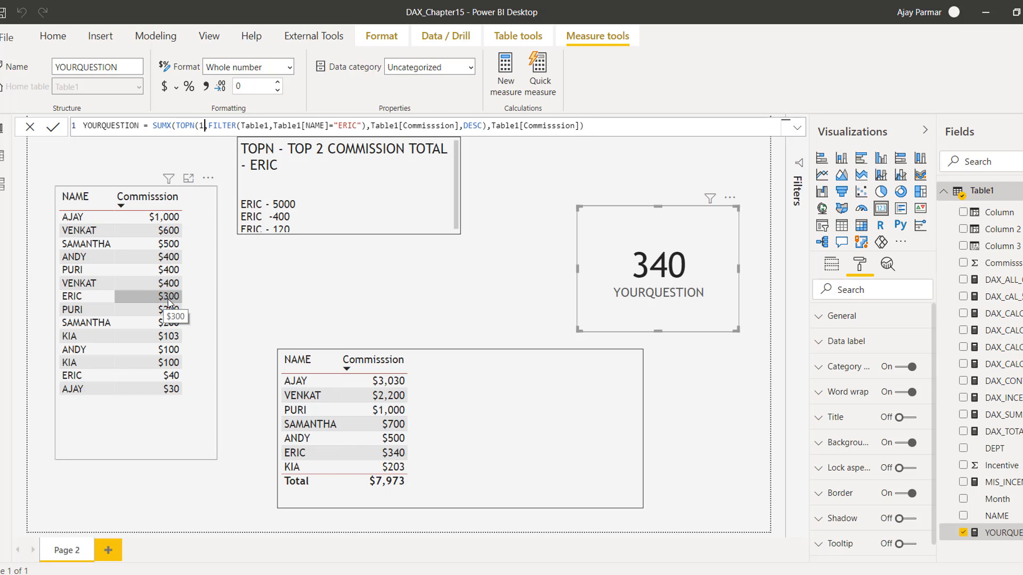
{"action": "key", "text": "Return"}
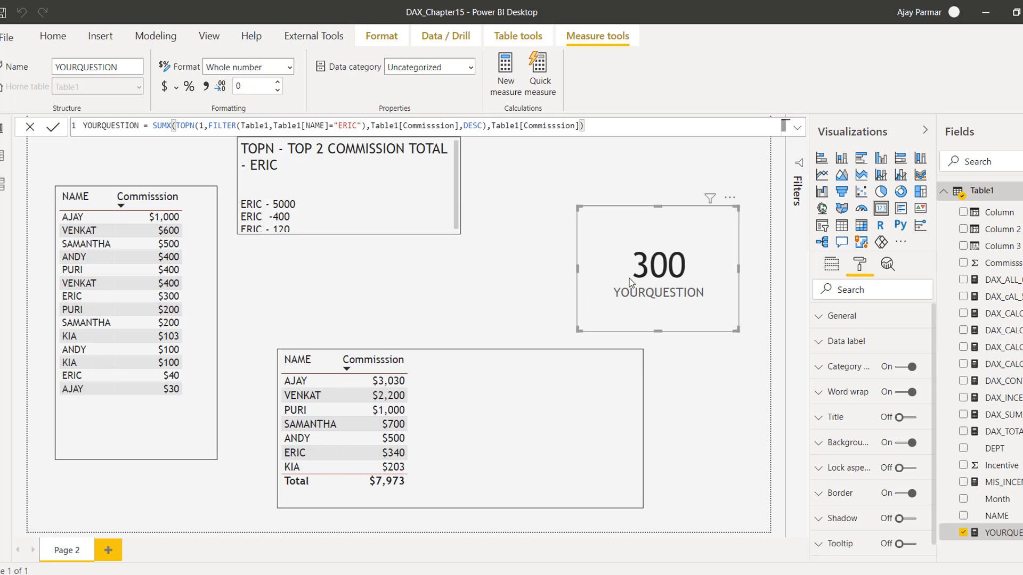
Shorten the YOURQUESTION card from its lower edge to roughly half its height.
{"action": "left_click_drag", "start_coordinate": [658, 331], "coordinate": [662, 275]}
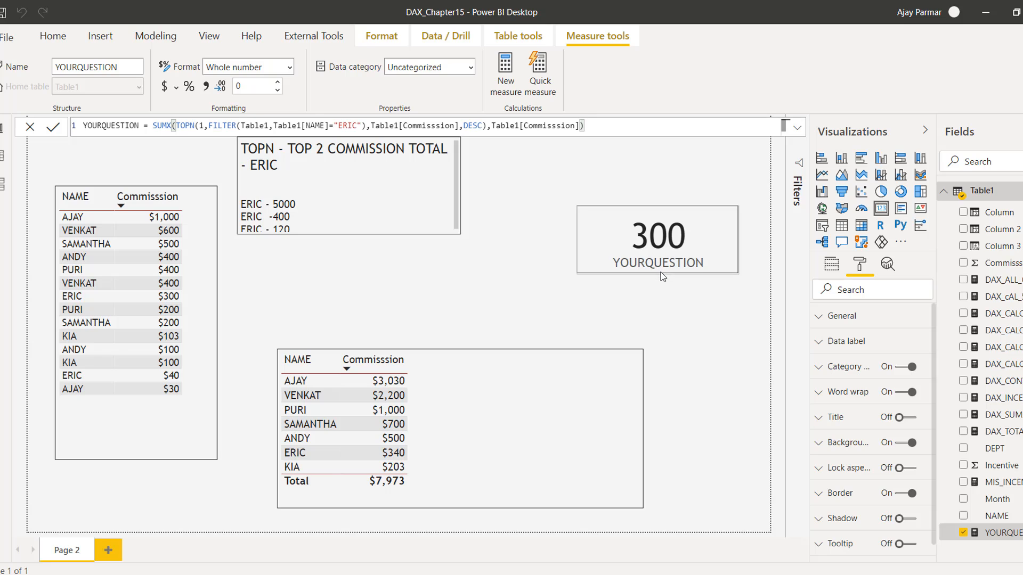